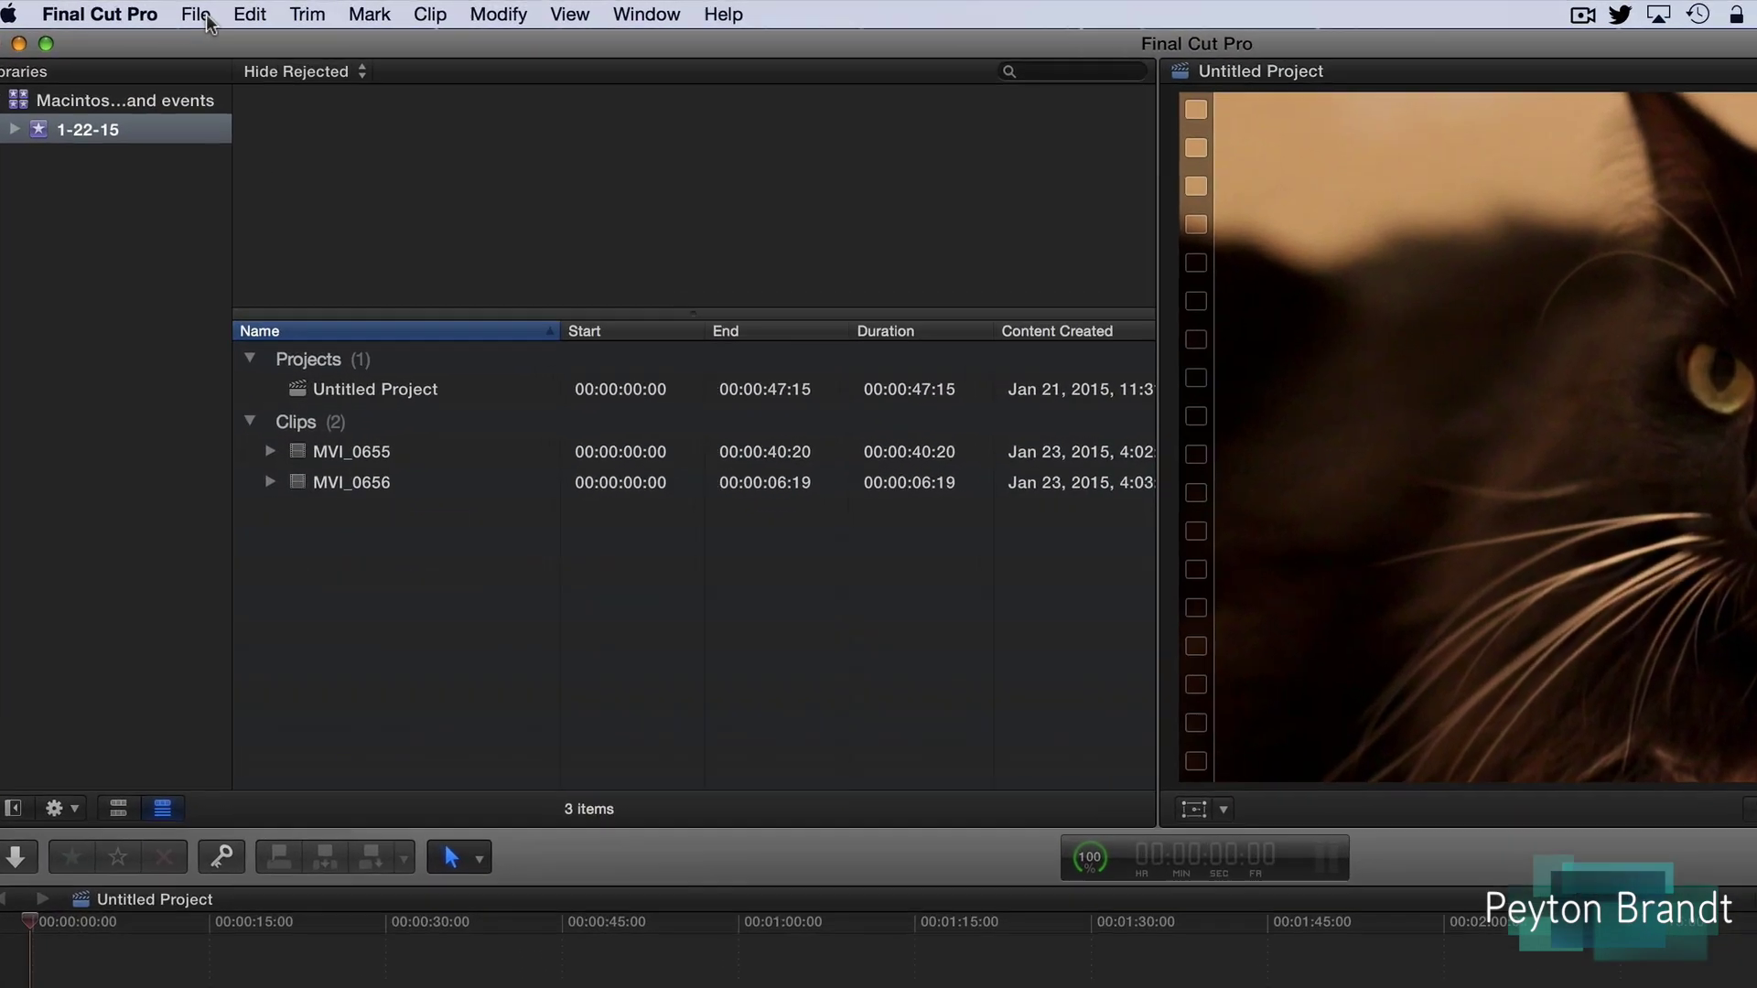
Open File > Share to see the available share destinations
left_click(231, 9)
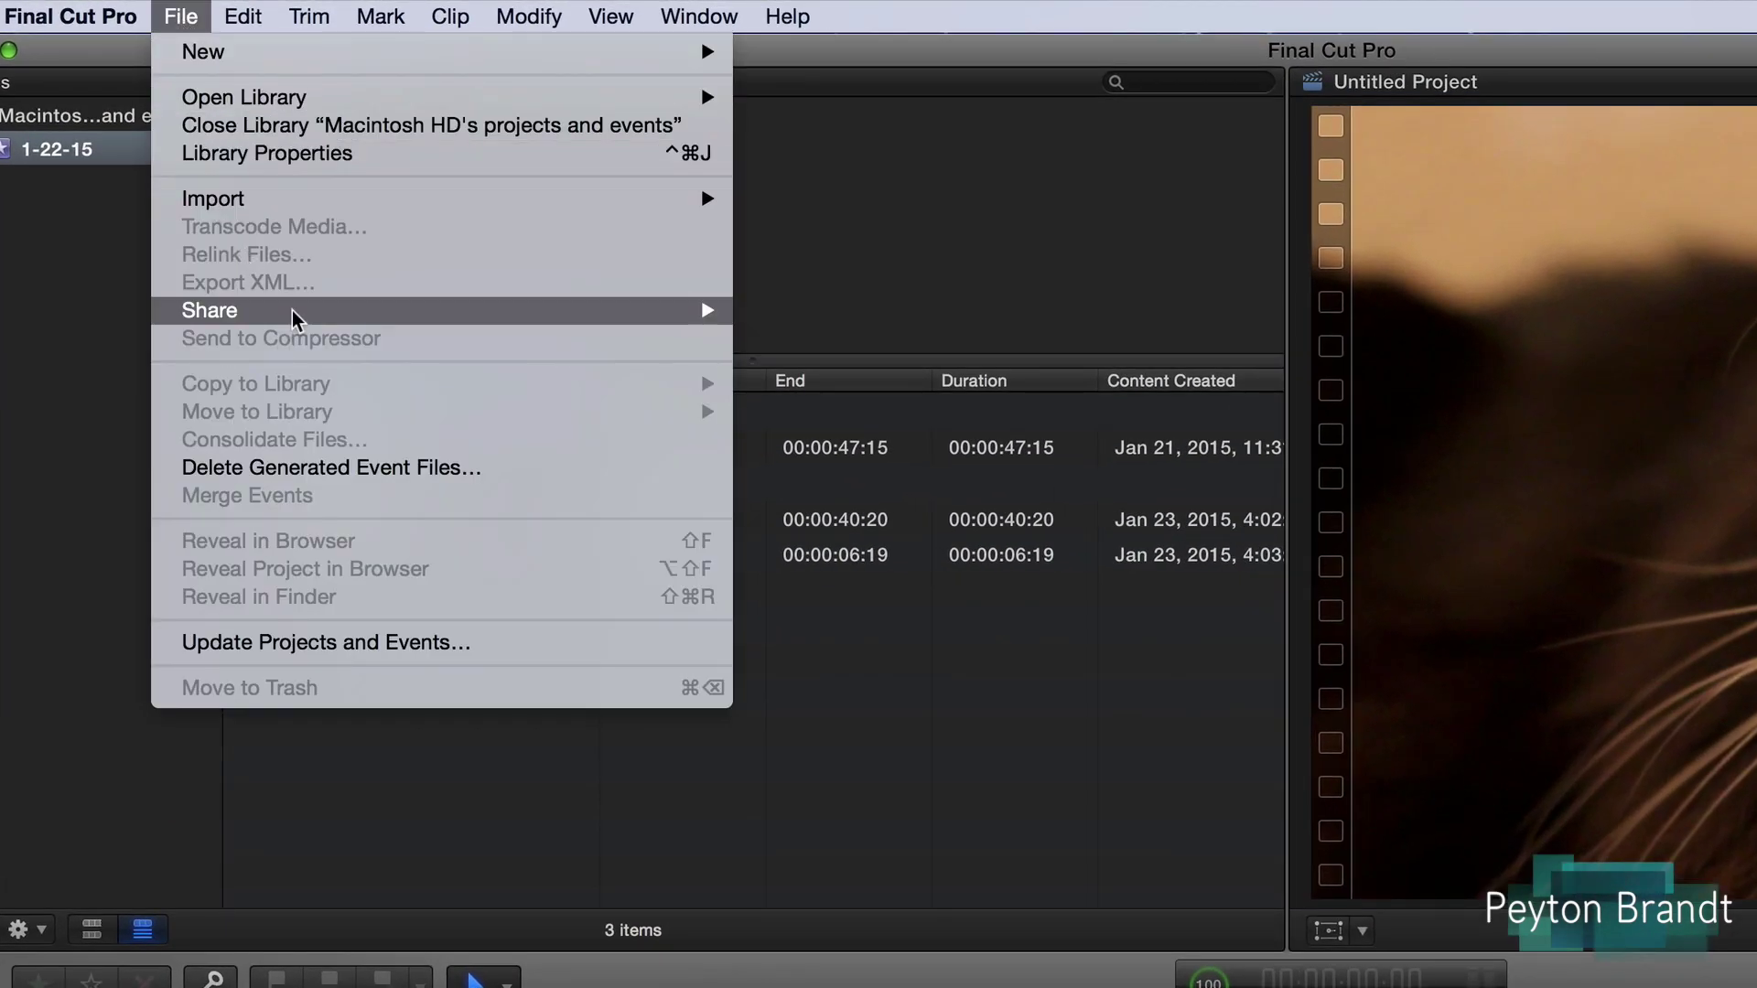
mouse_move(443, 313)
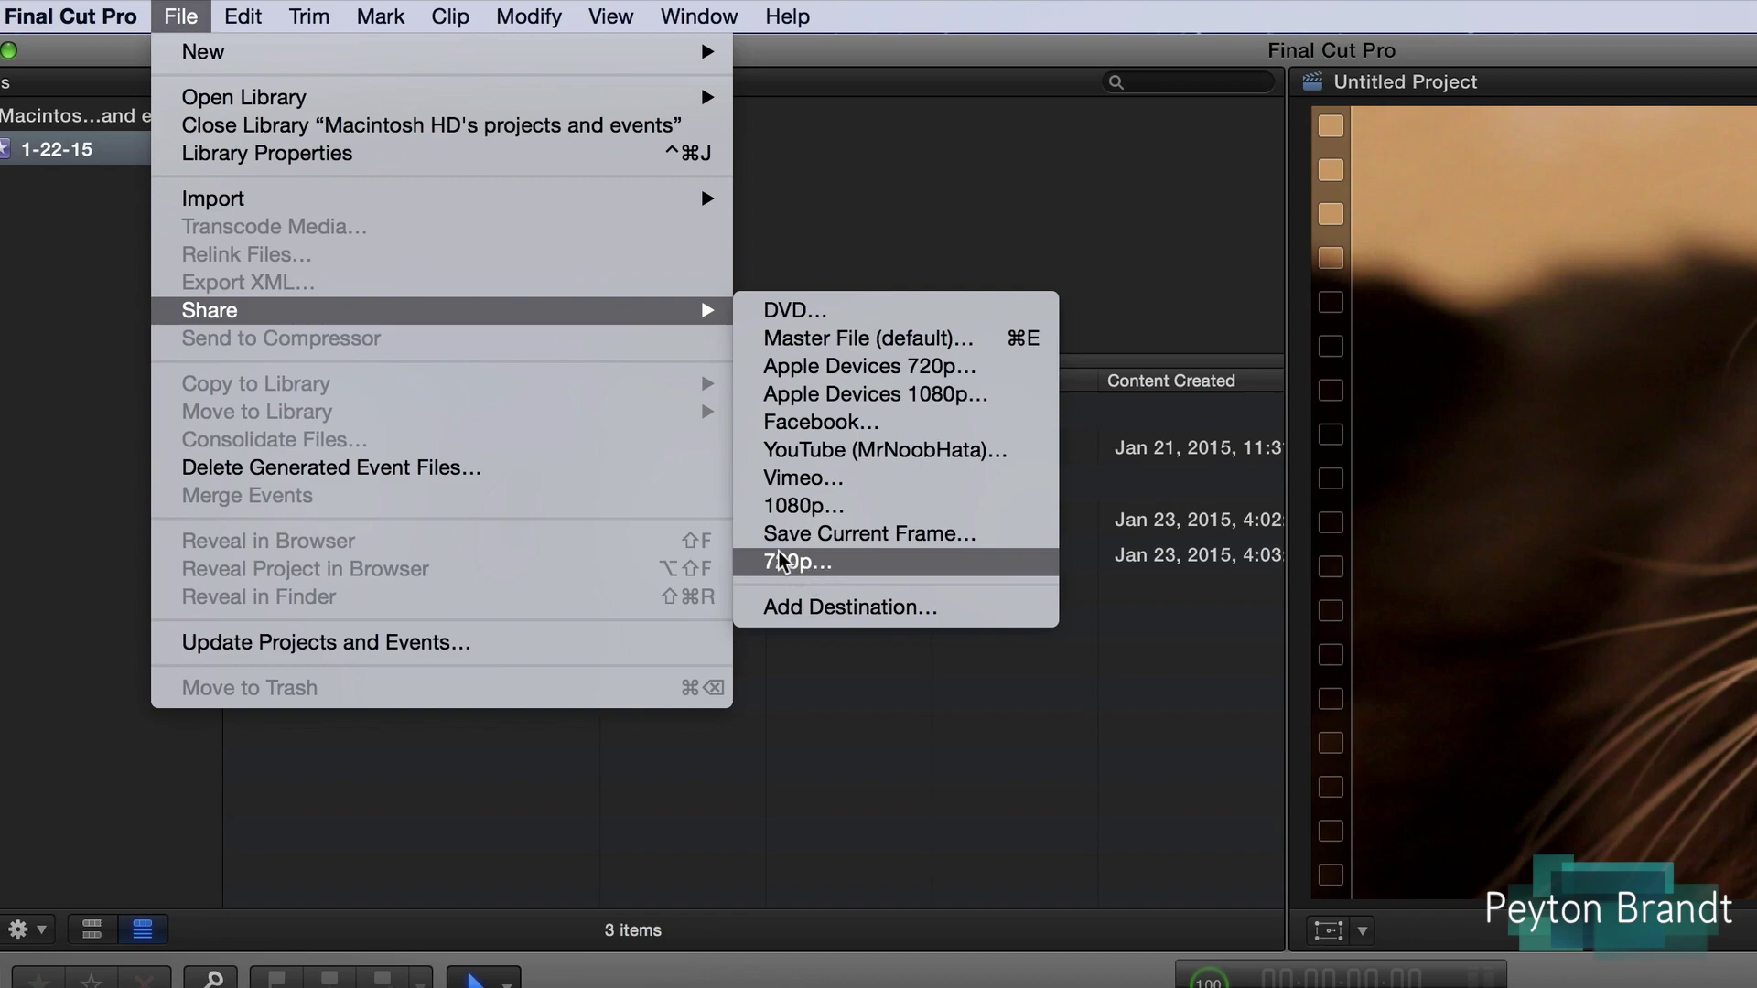
left_click(925, 535)
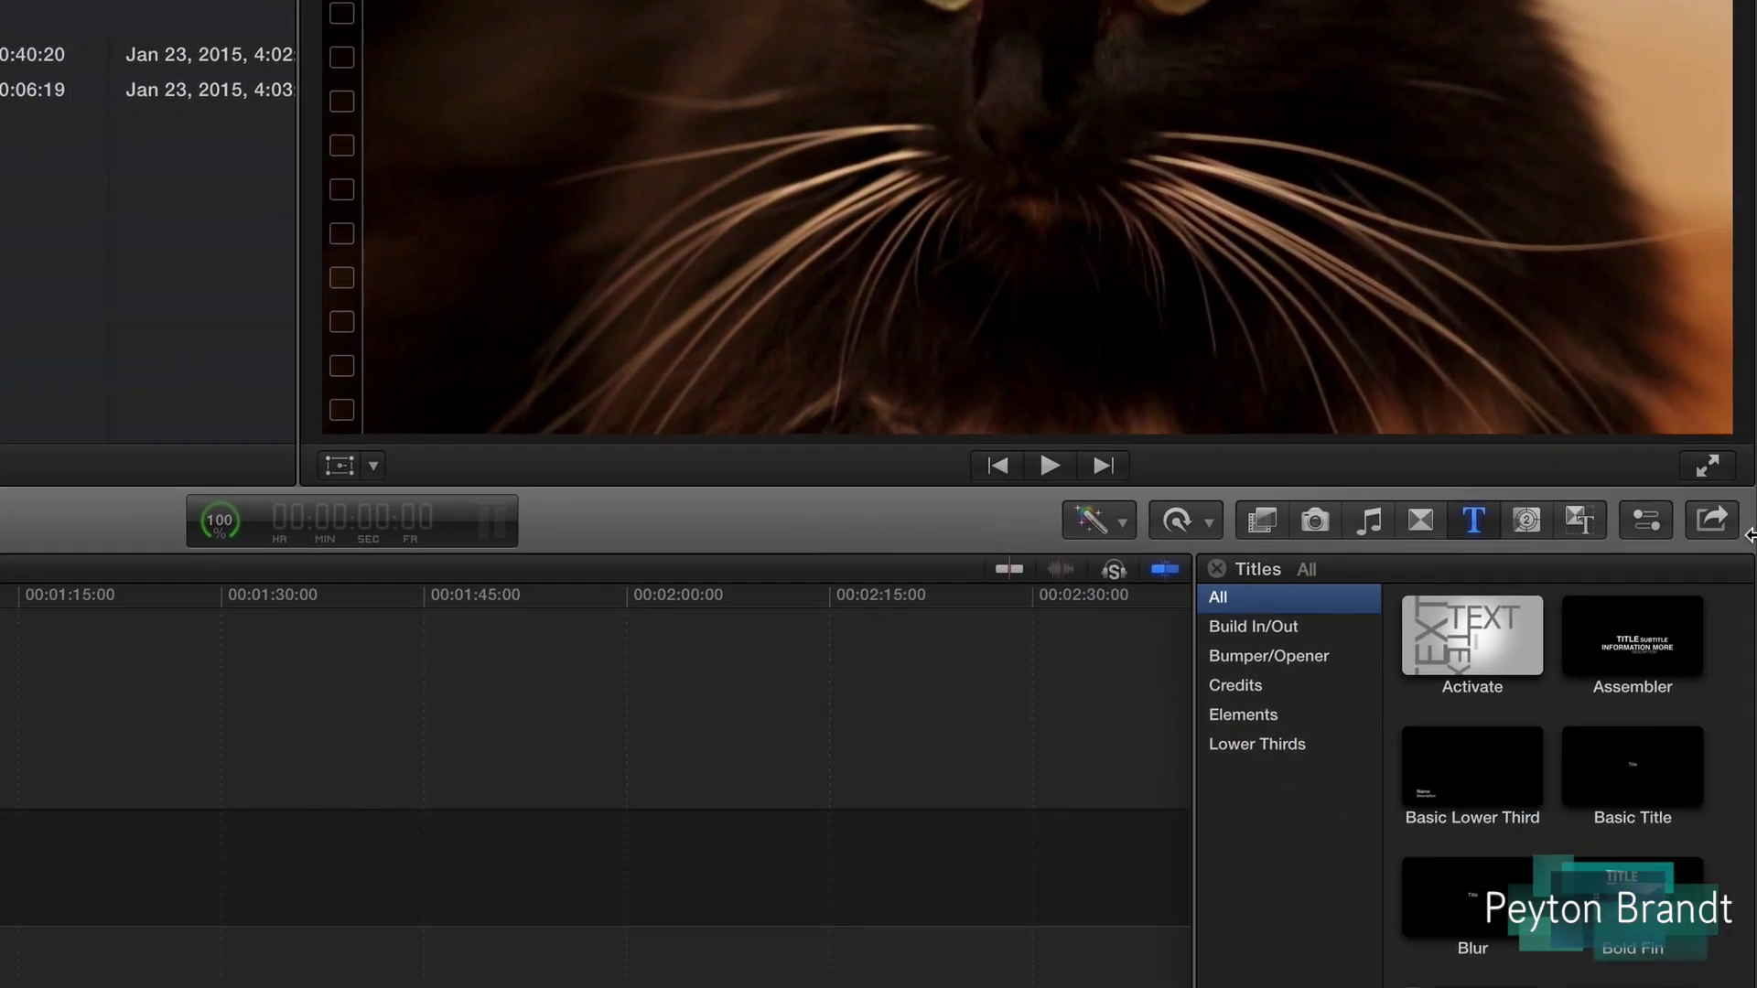
From the toolbar Share menu, choose Add Destination to open the Destinations preferences
left_click(1712, 521)
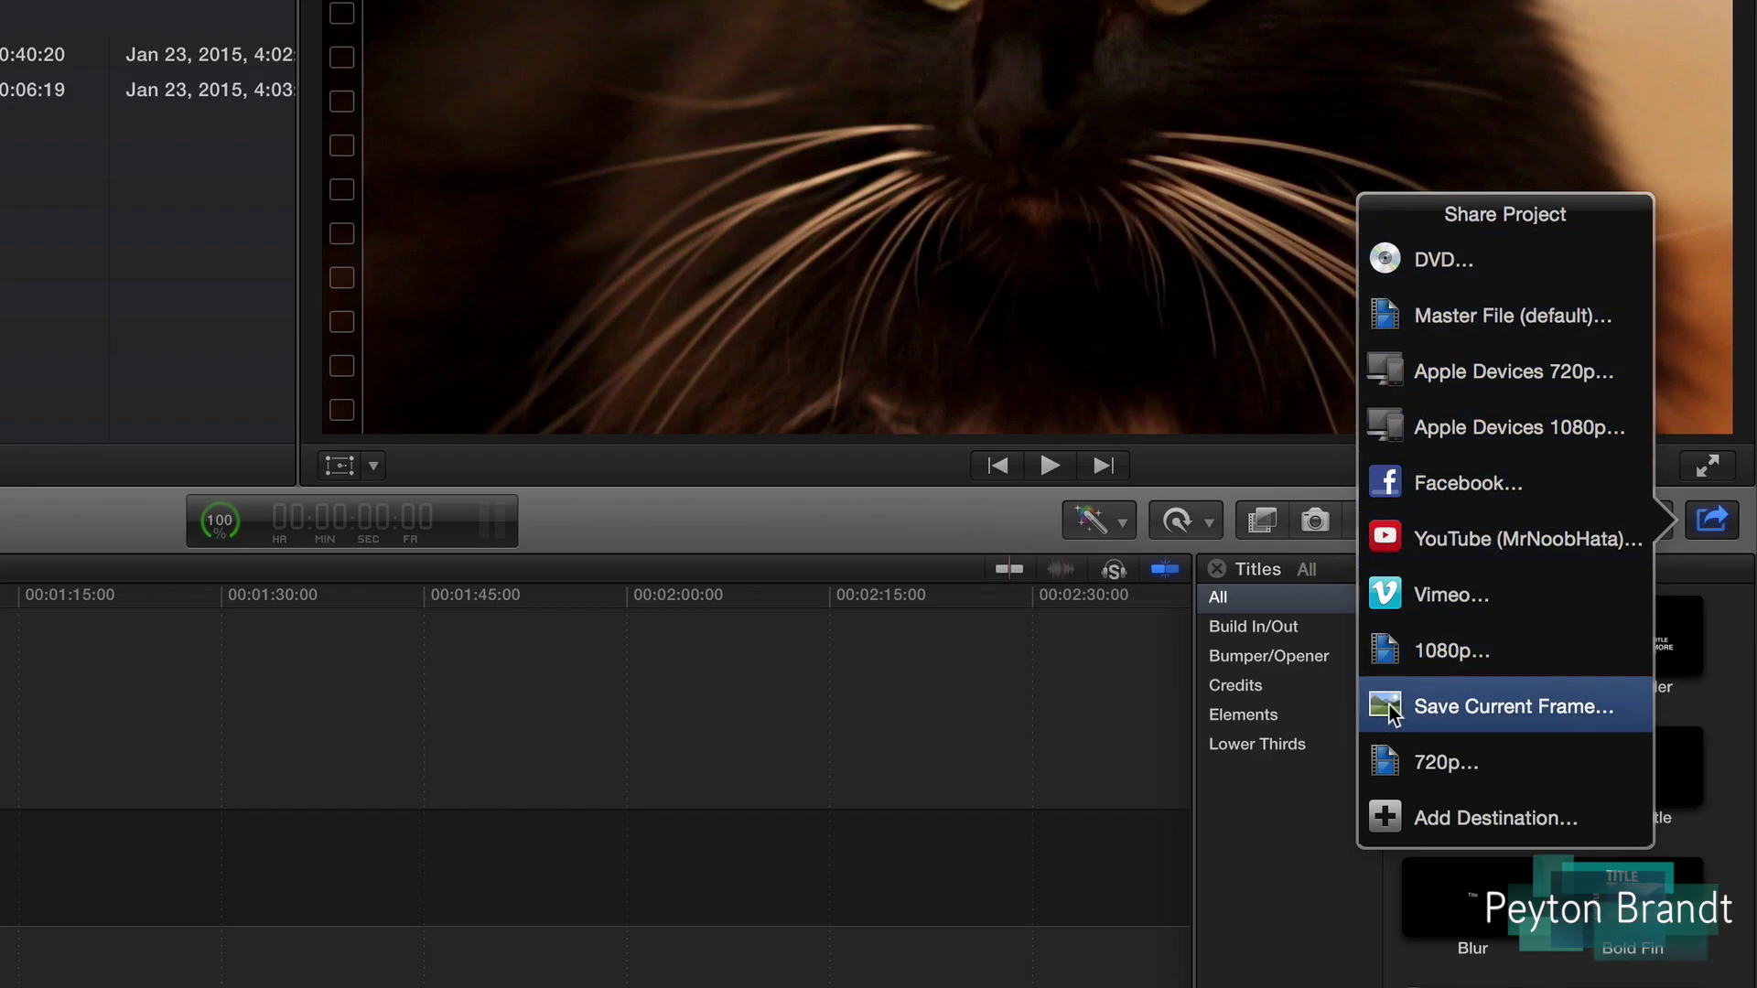
left_click(1698, 528)
left_click(1696, 529)
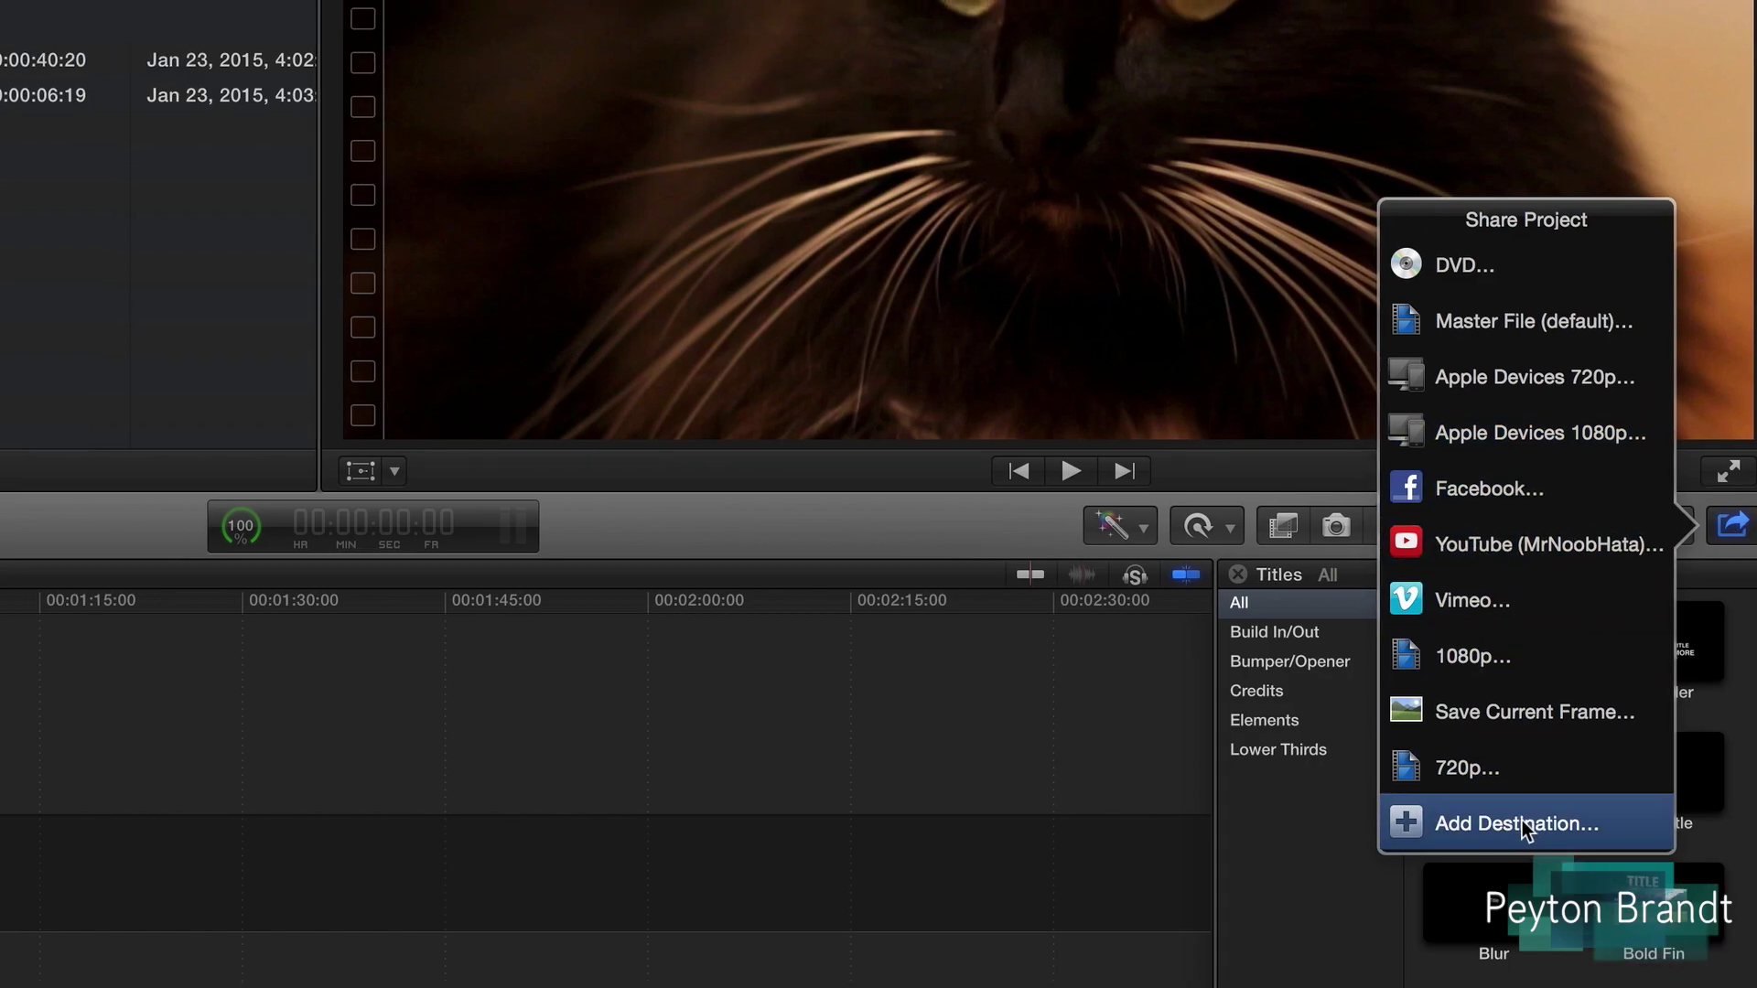
left_click(1522, 819)
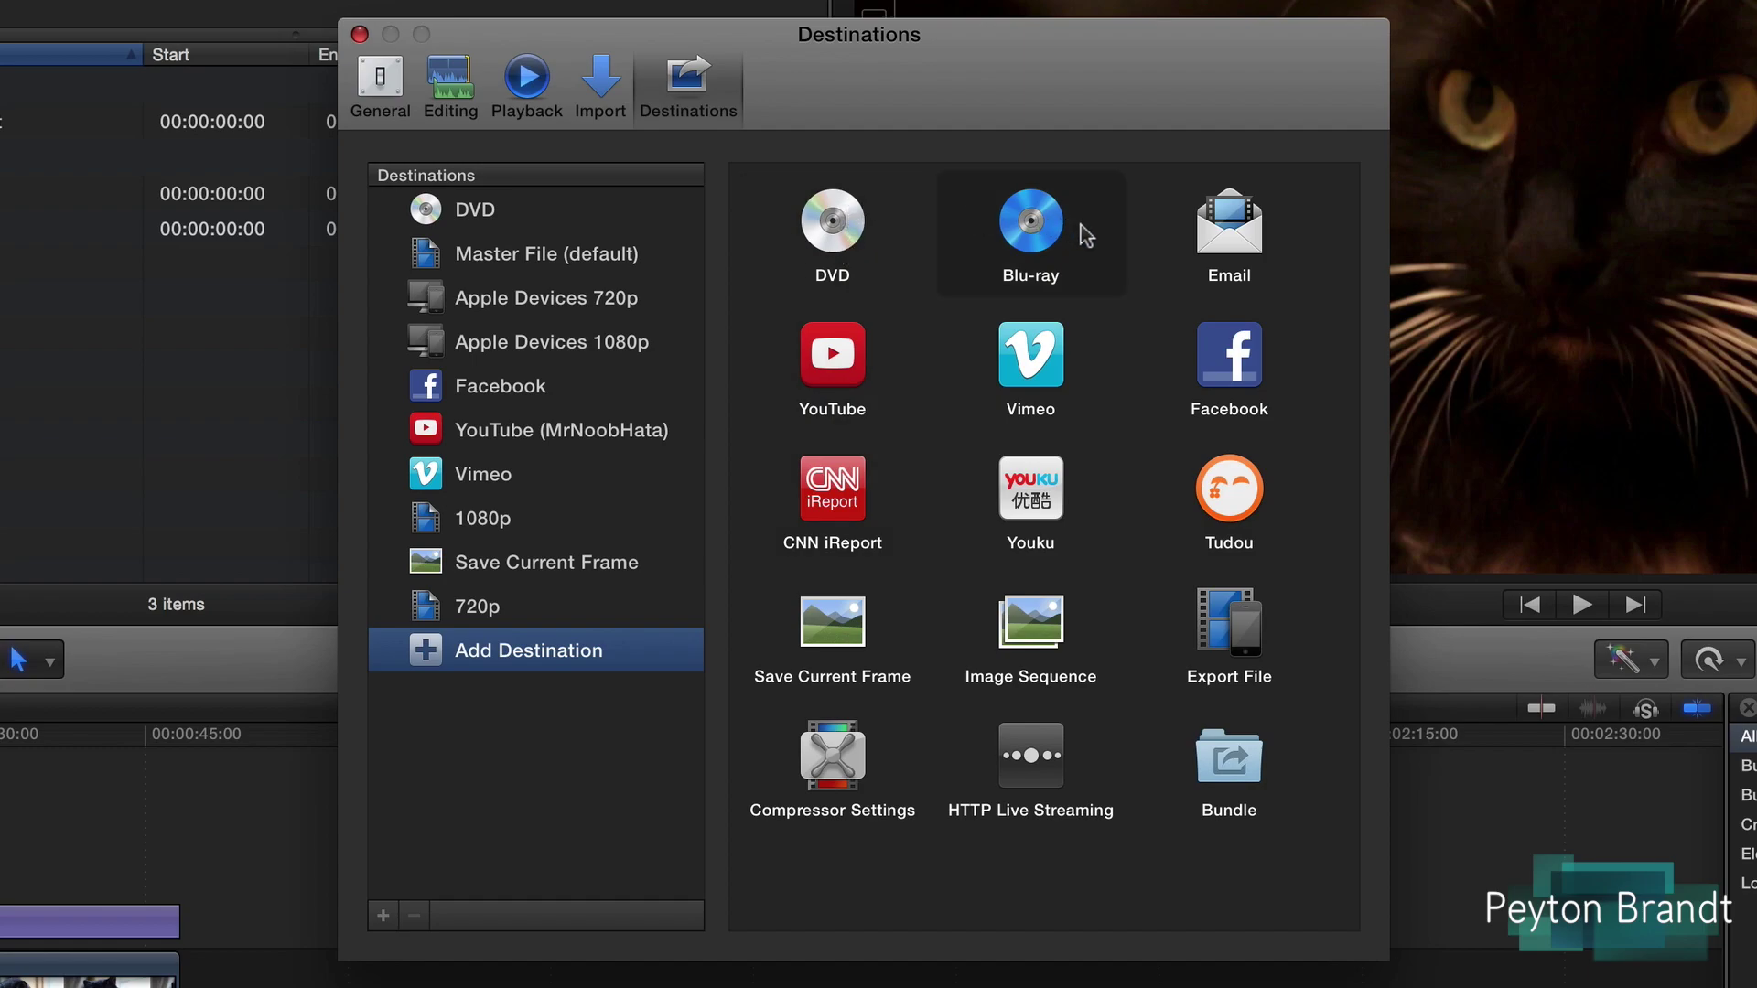
Delete the DVD destination and drag Blu-ray into the Destinations list
left_click(501, 212)
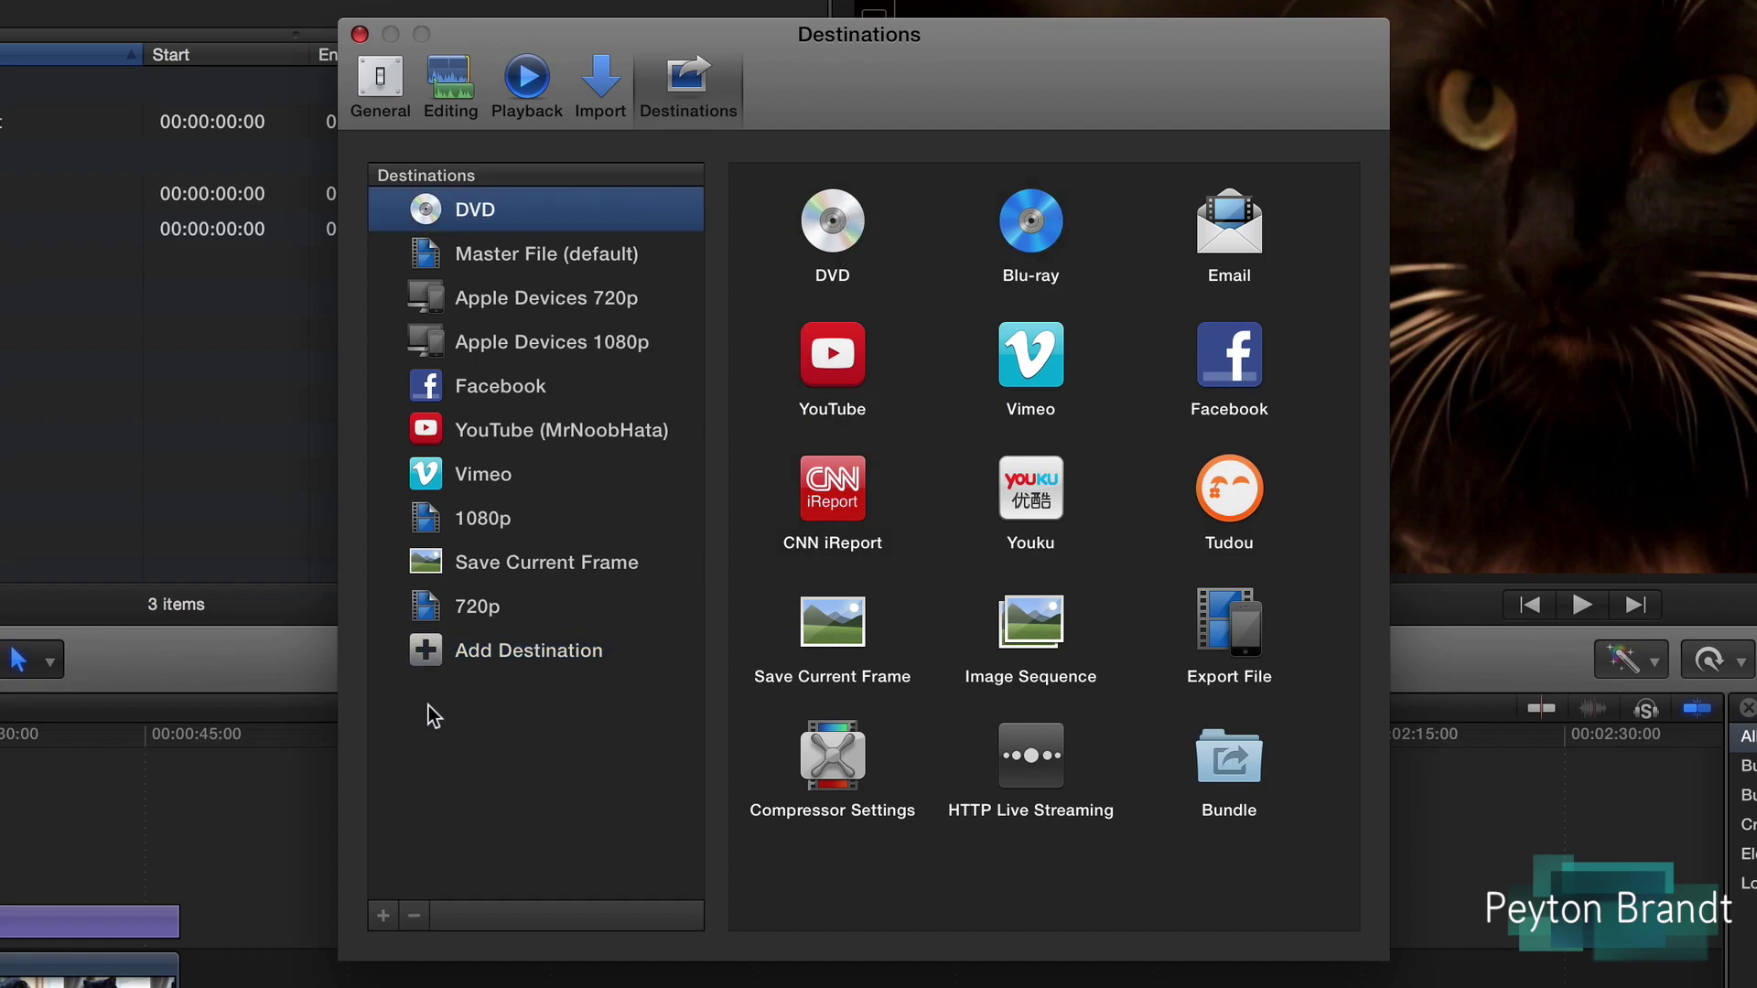
left_click(414, 915)
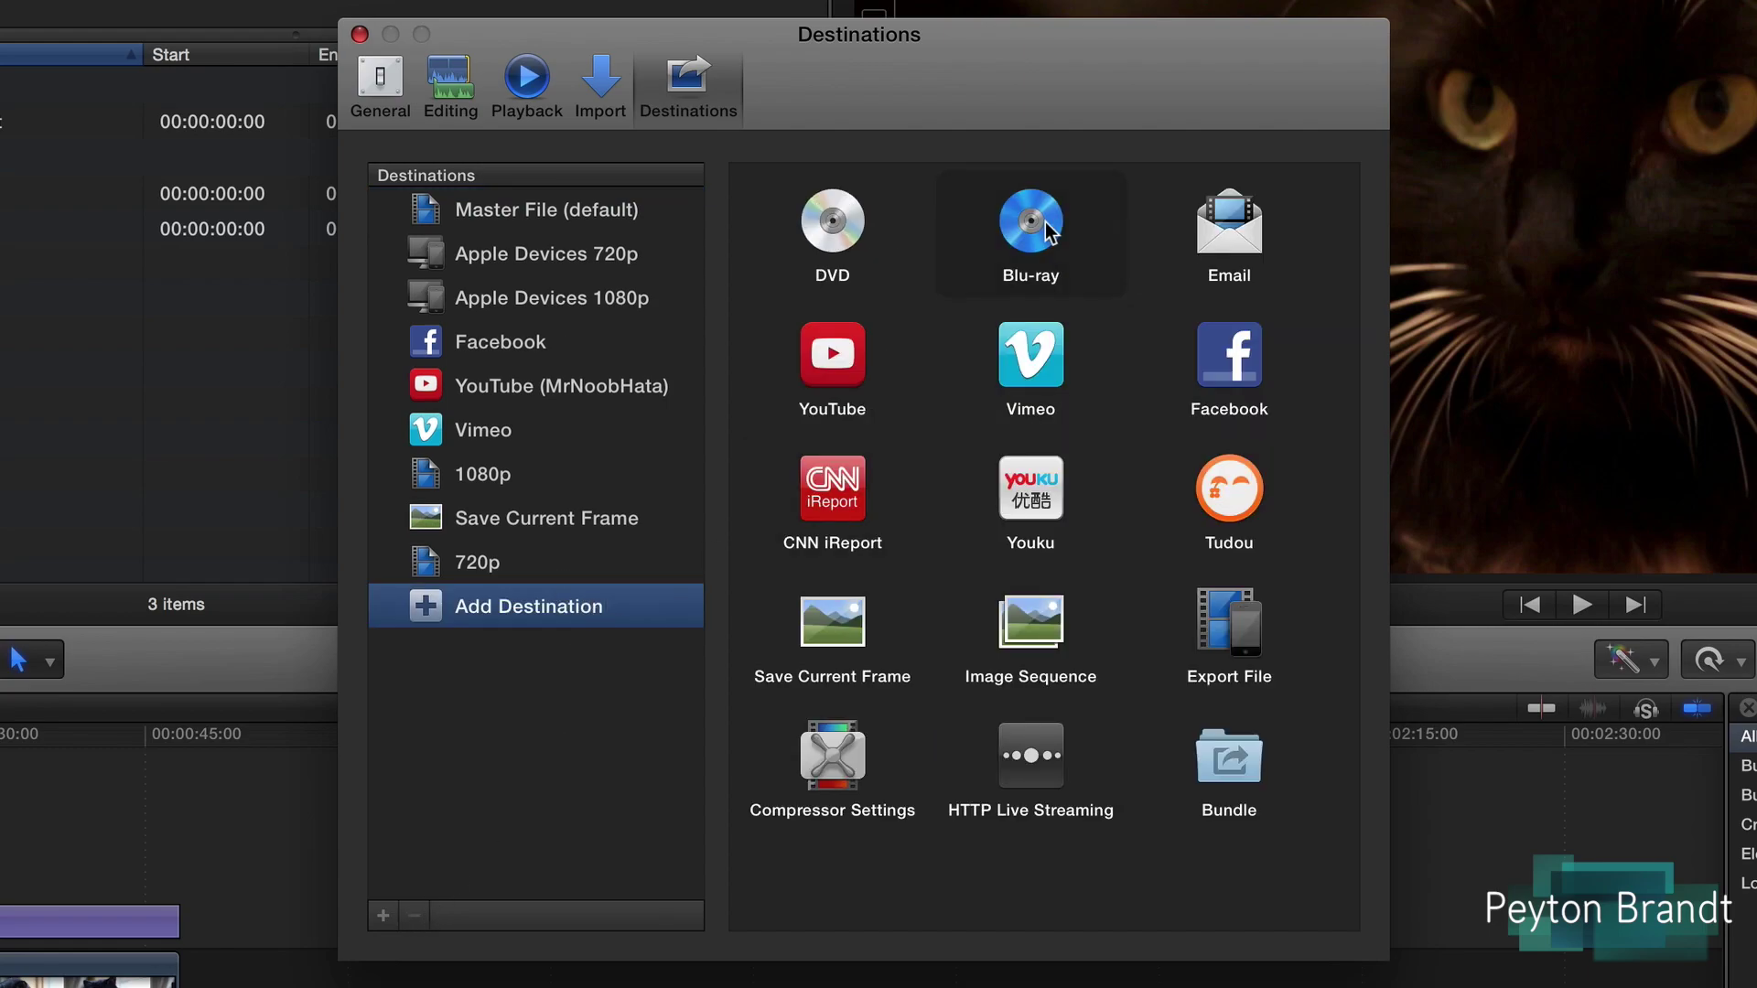
left_click_drag(1041, 231, 503, 203)
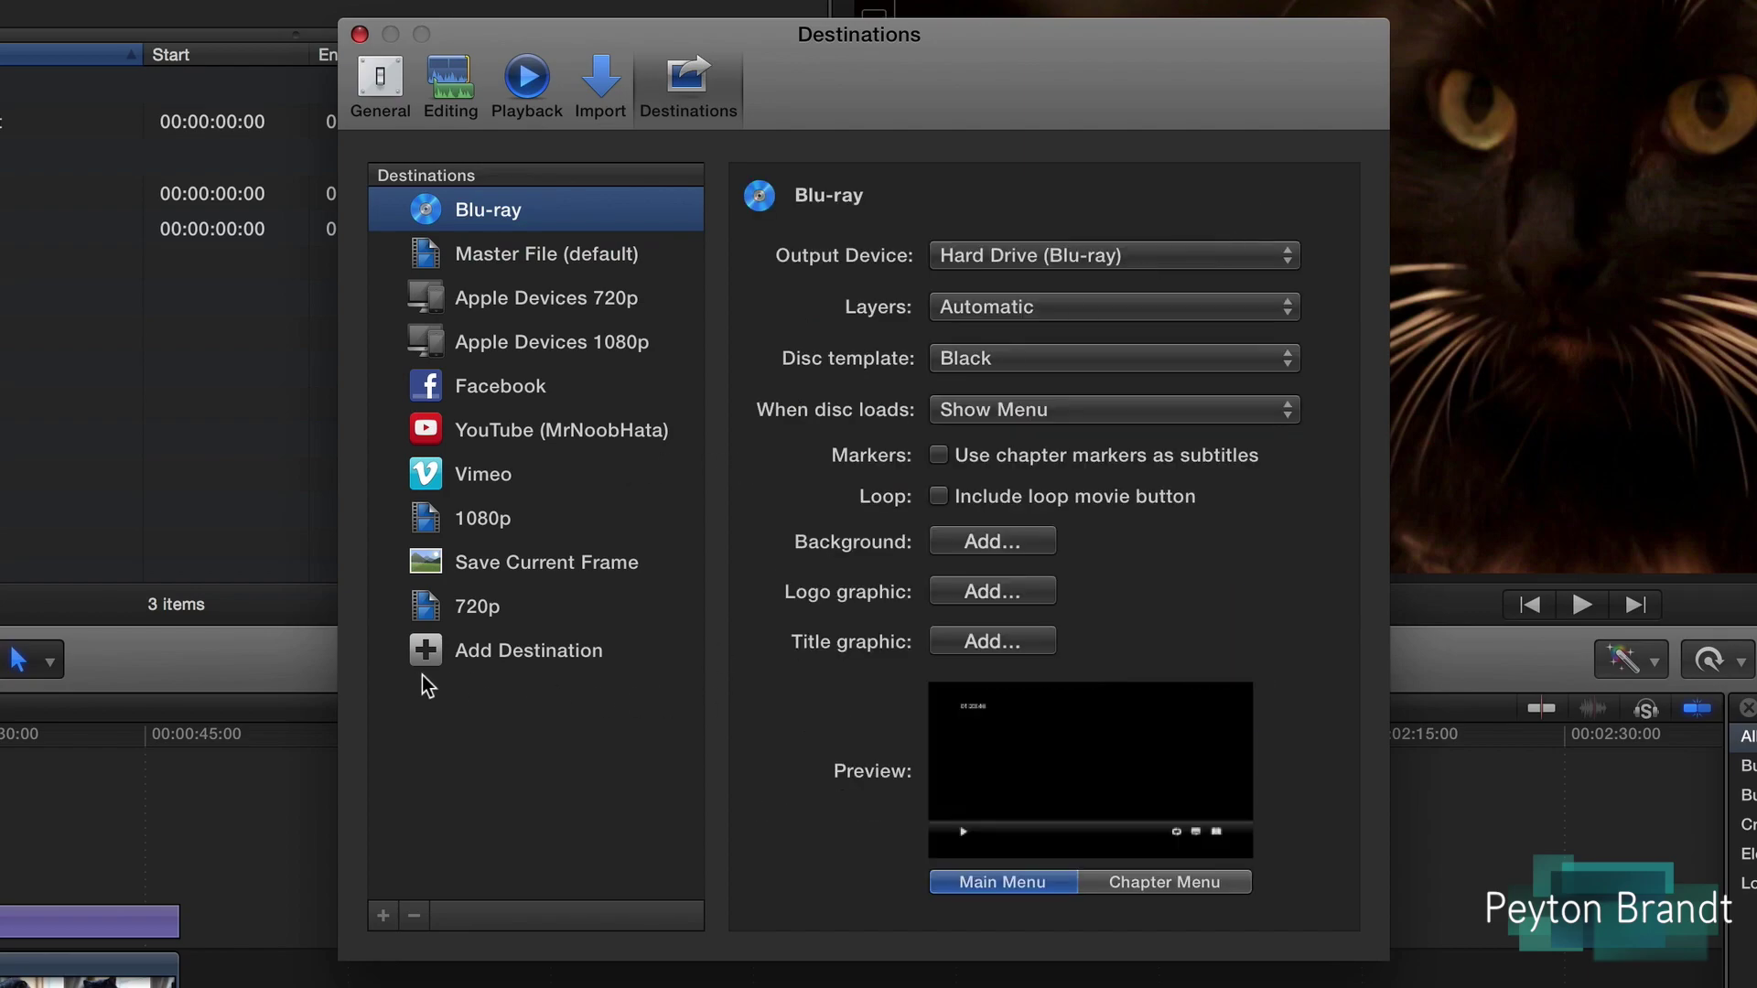
left_click(462, 652)
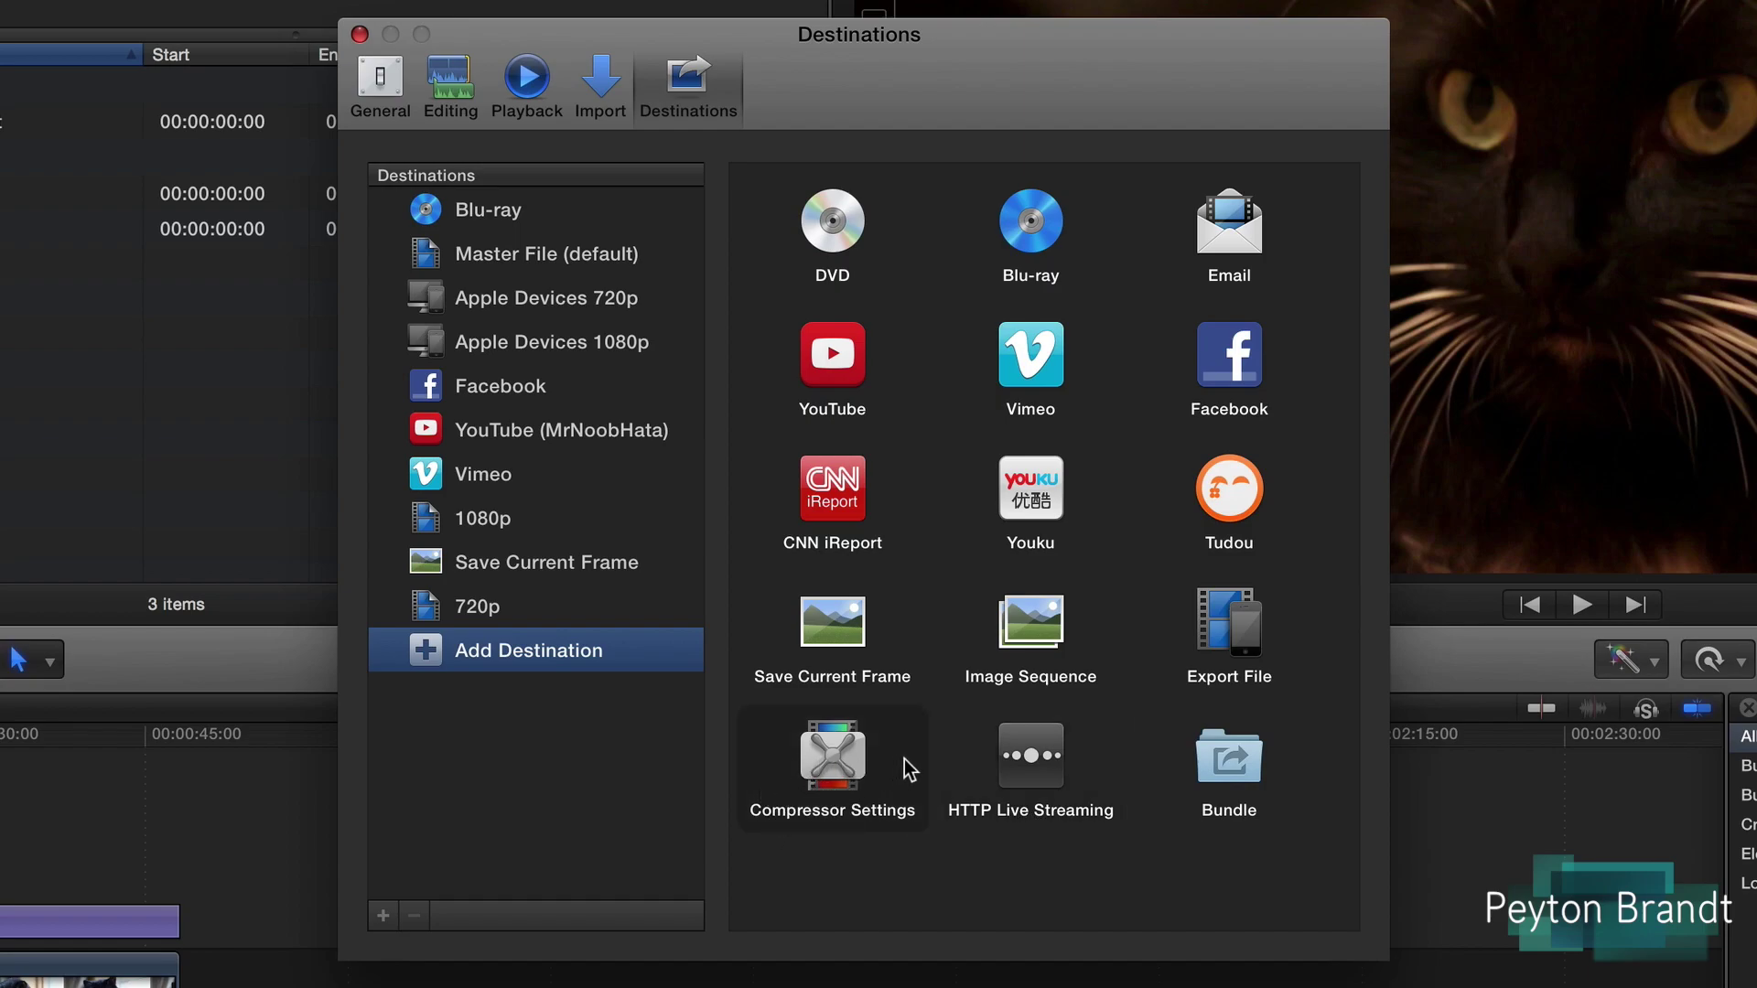
Select the Apple Devices 1080p destination and review its format options, leaving them unchanged
left_click(429, 528)
left_click(463, 651)
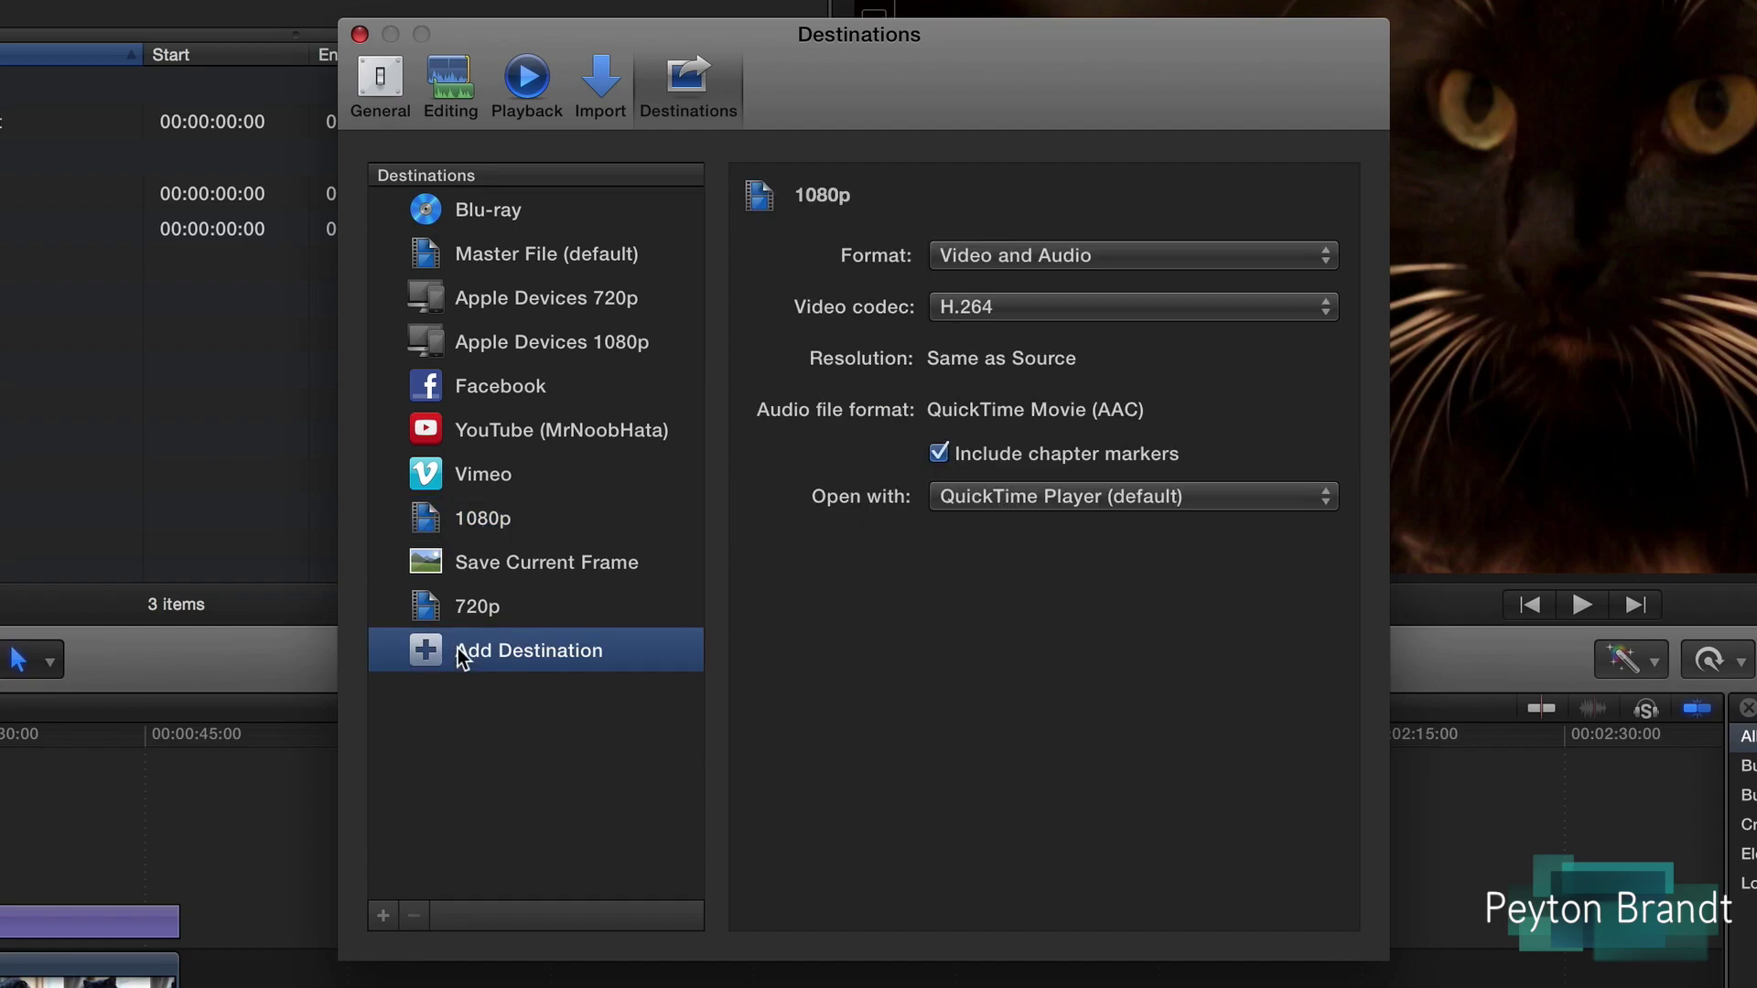
left_click(540, 344)
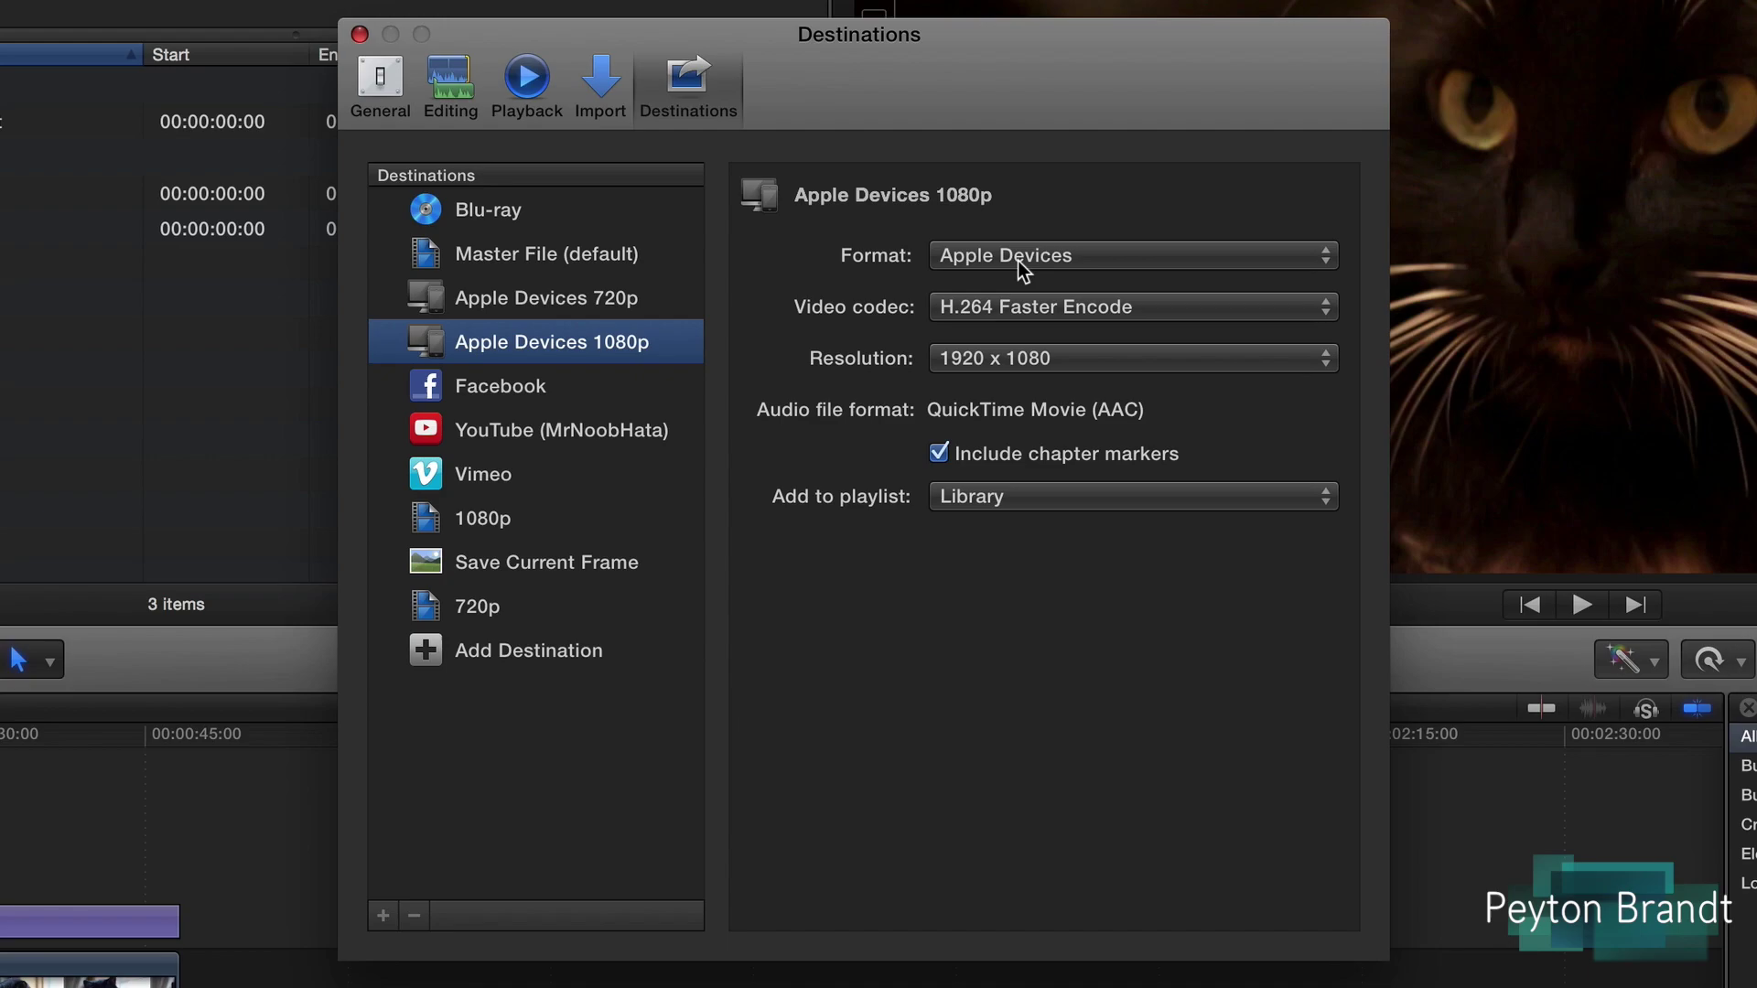
left_click(1076, 254)
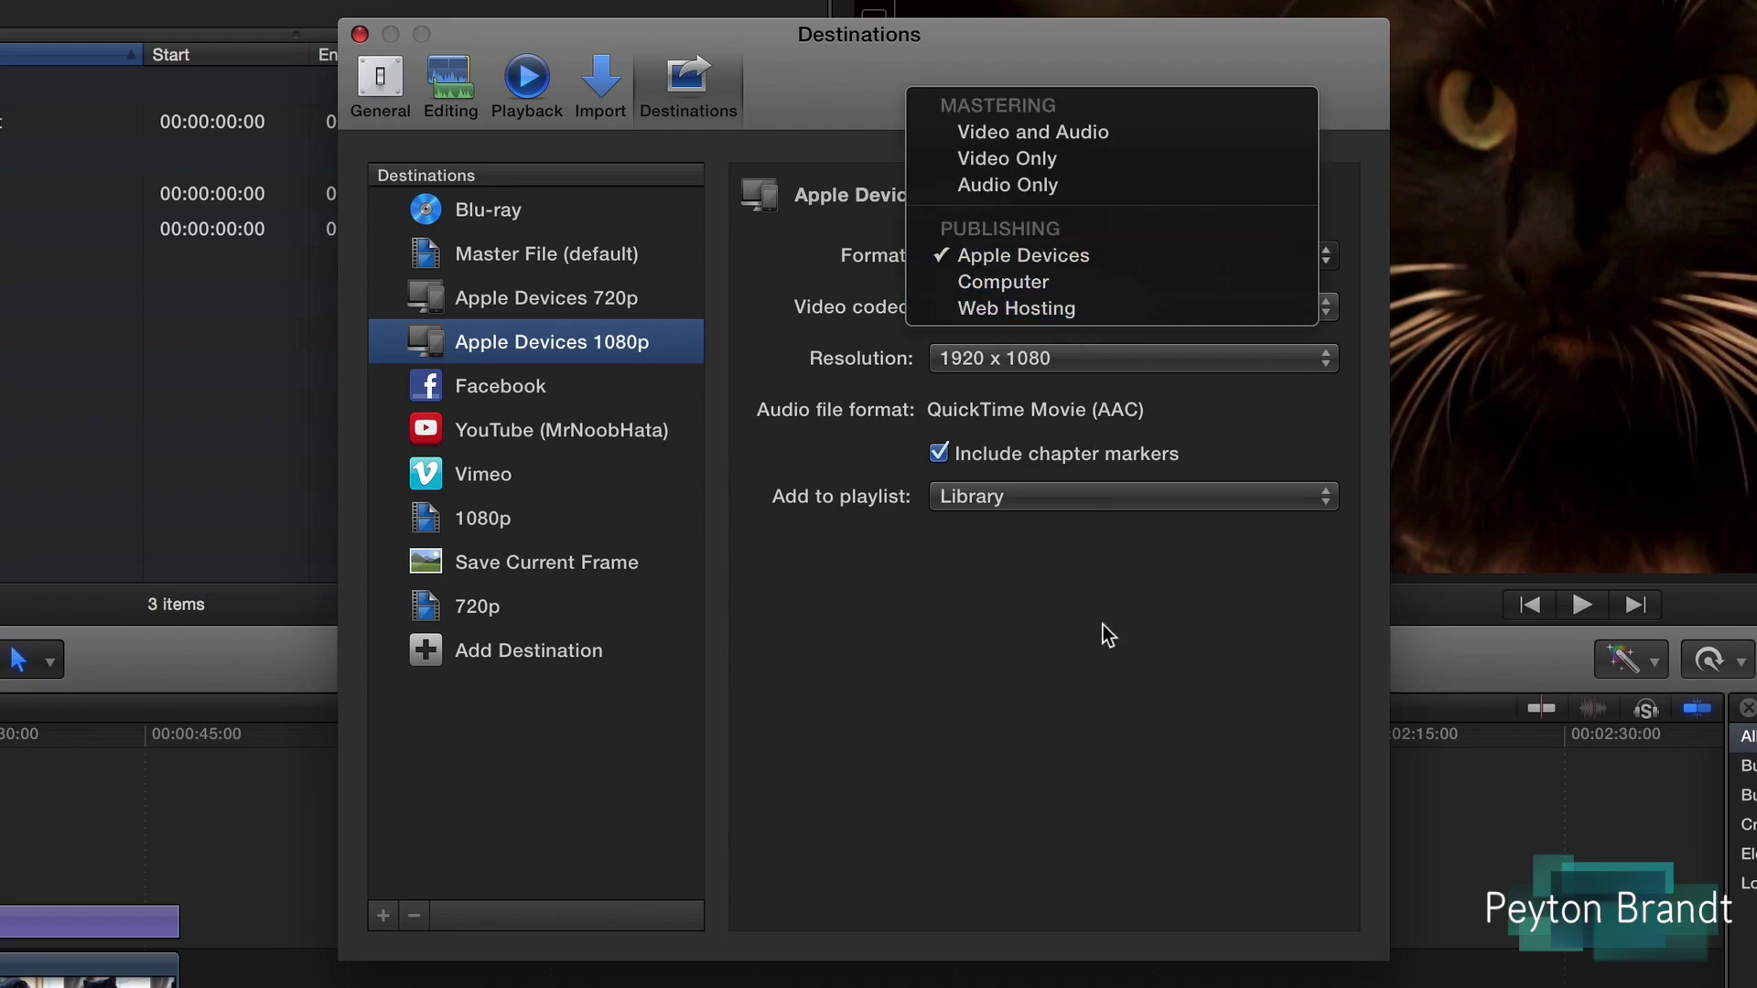
left_click(1103, 625)
Set codec to H.264 Better Quality, keep 1920 x 1080 and Library, then close preferences
left_click(1066, 305)
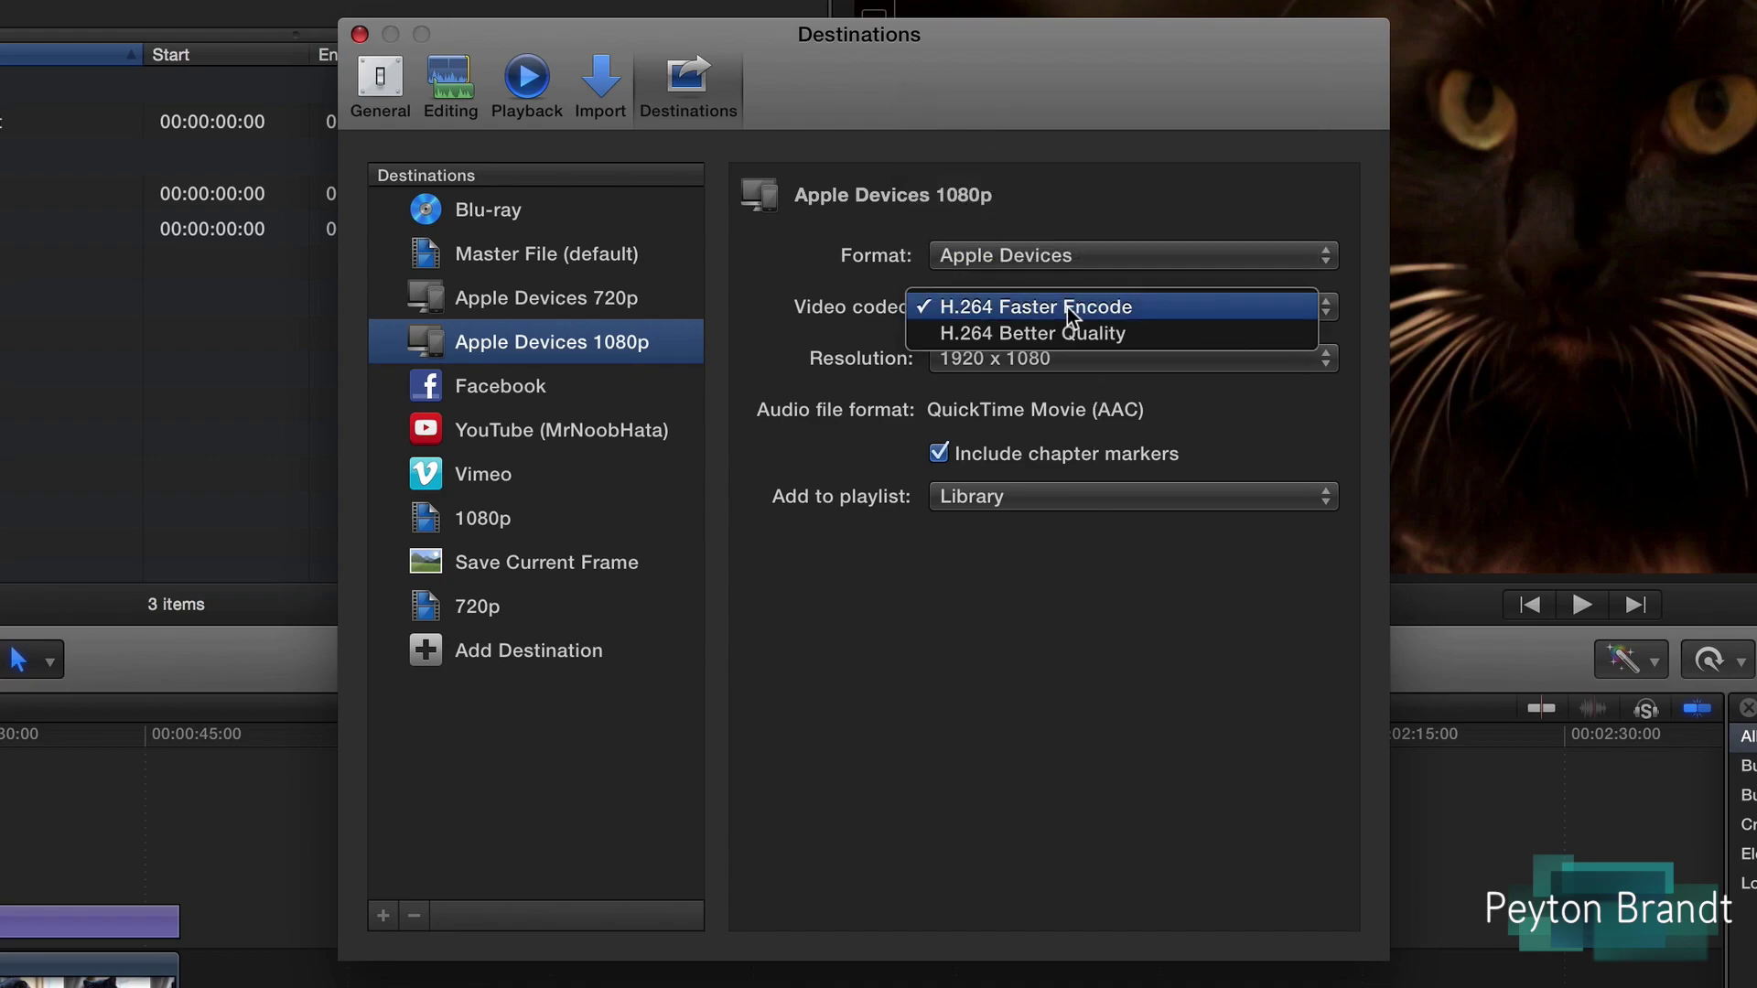
left_click(1030, 340)
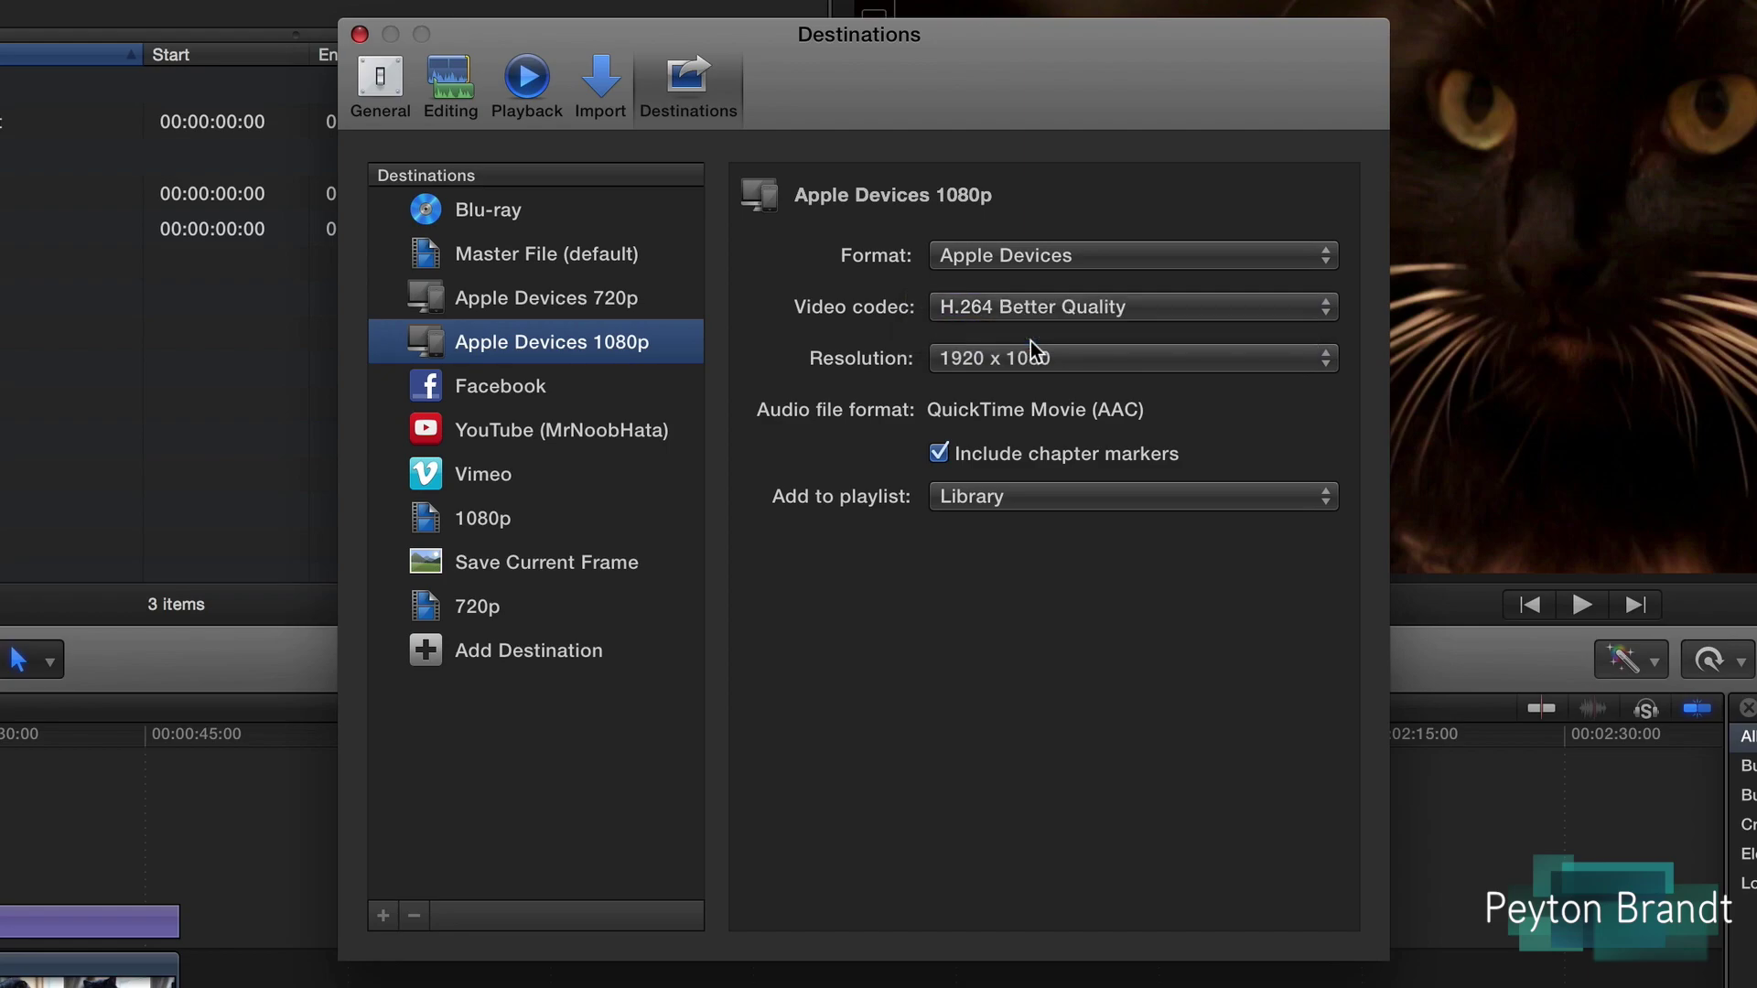
left_click(992, 366)
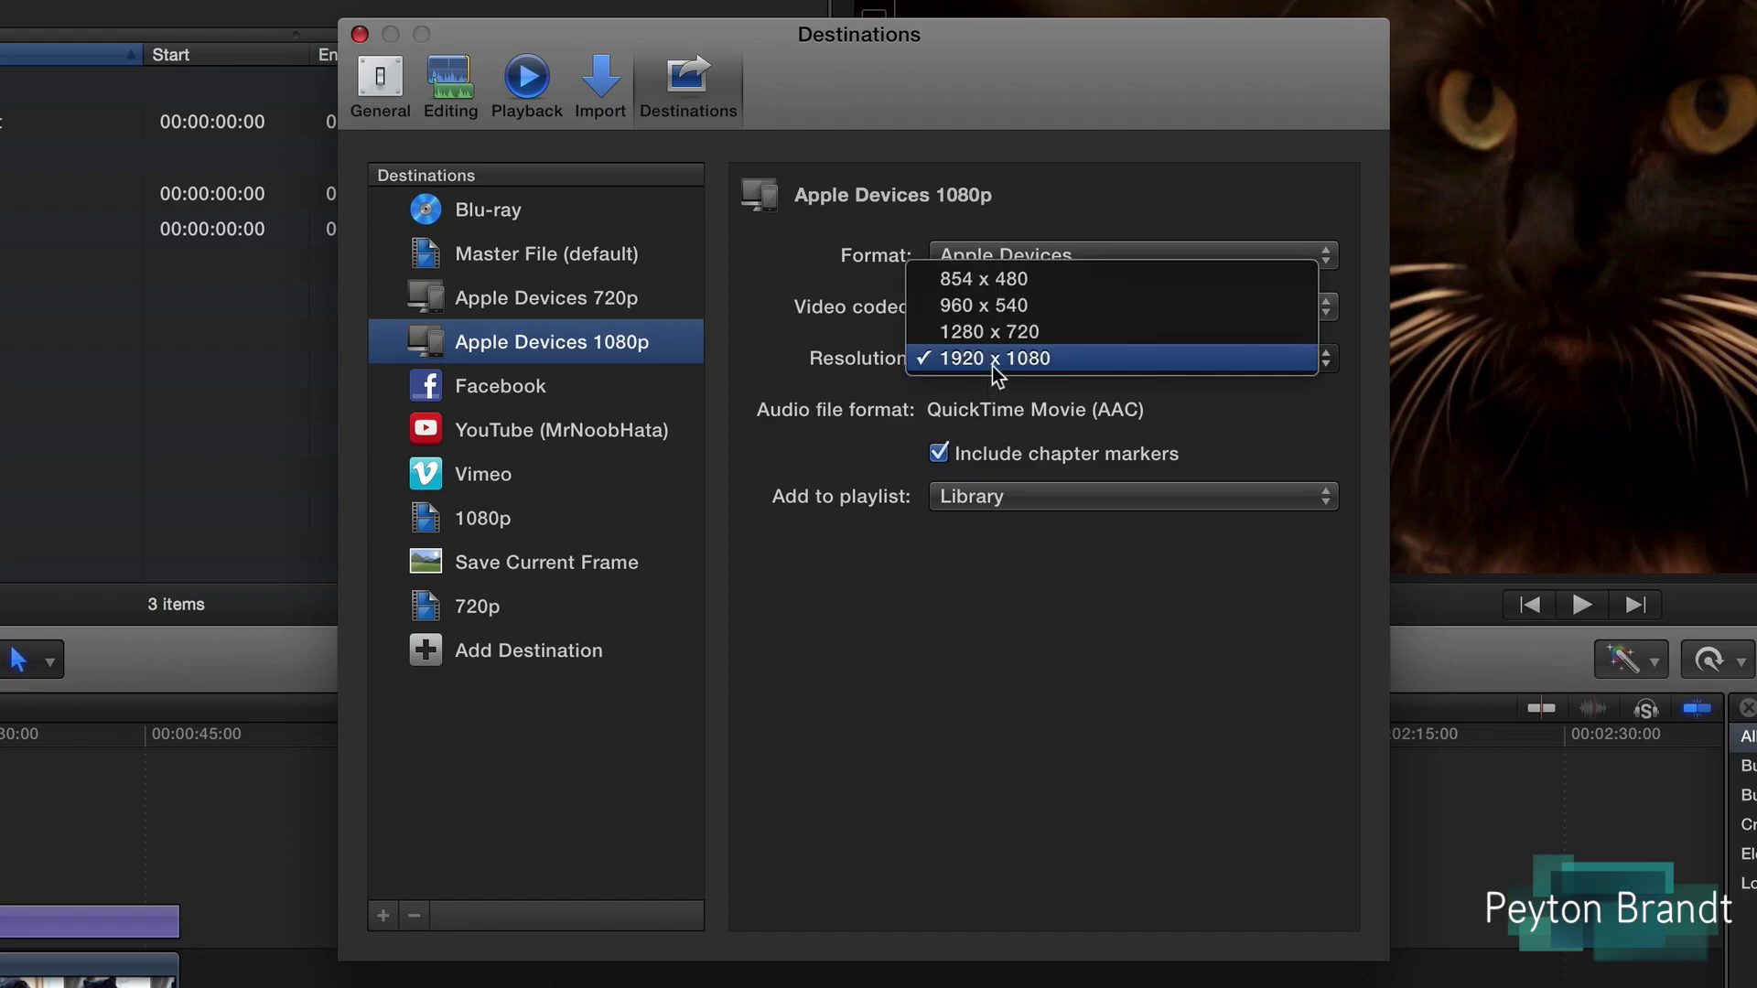
left_click(1031, 528)
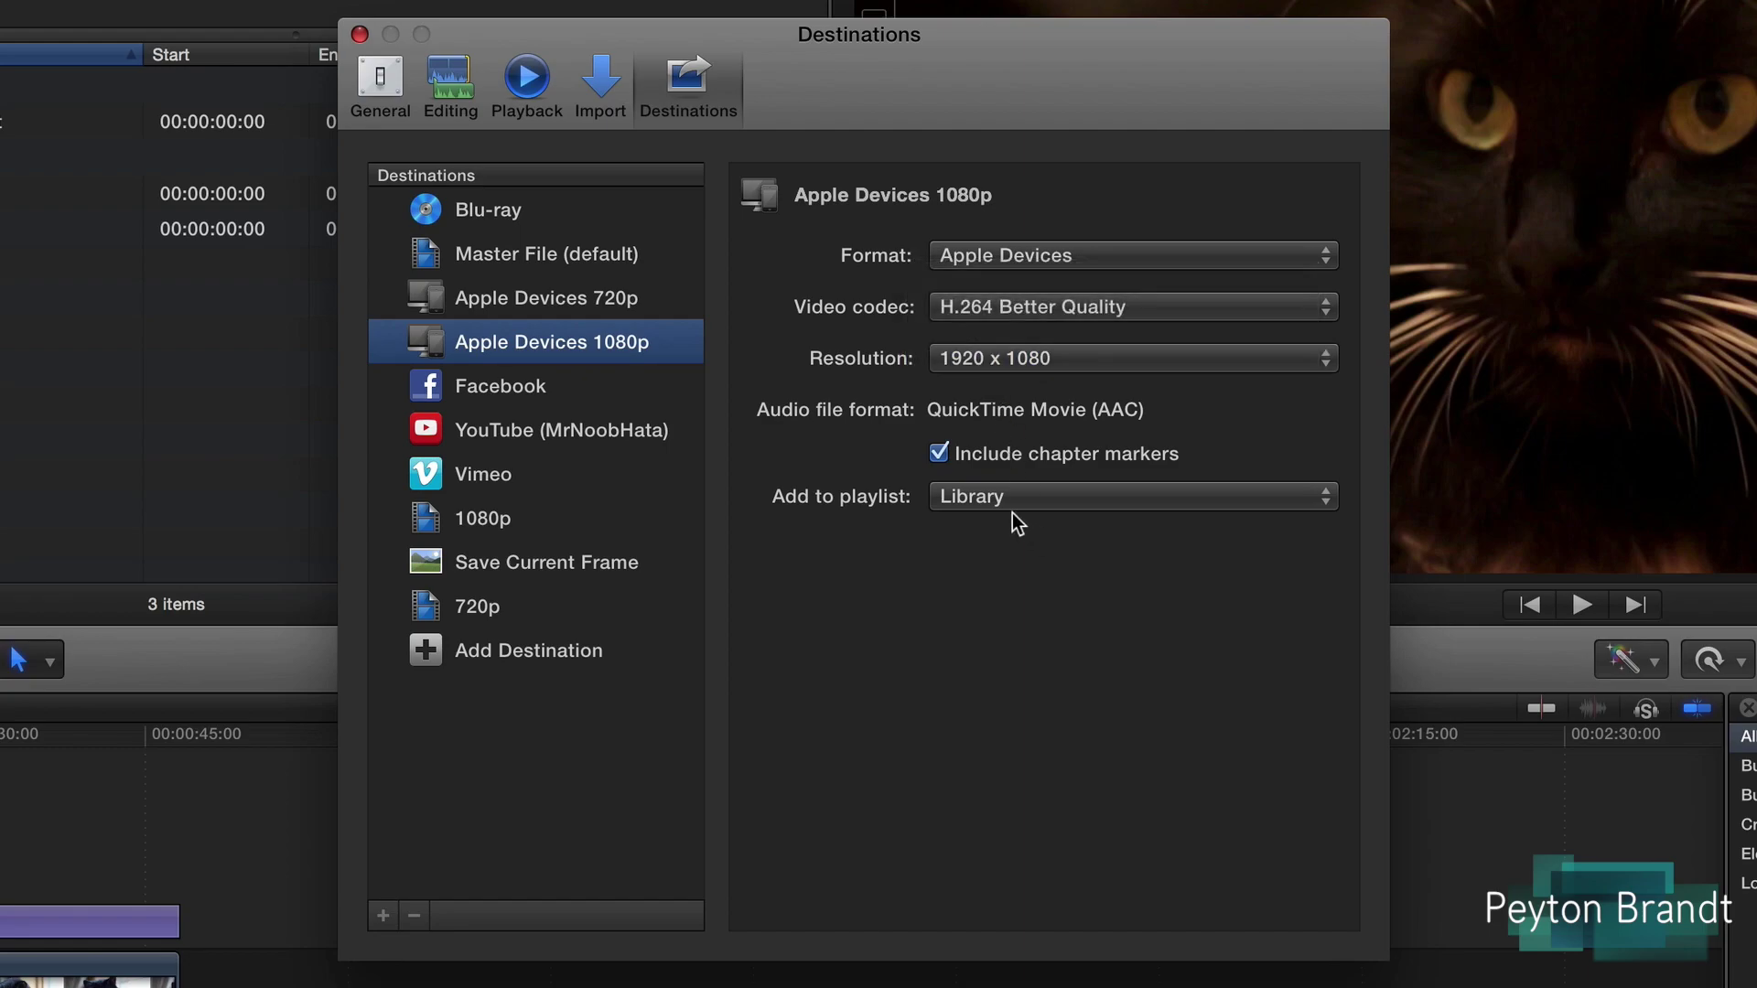
left_click(992, 508)
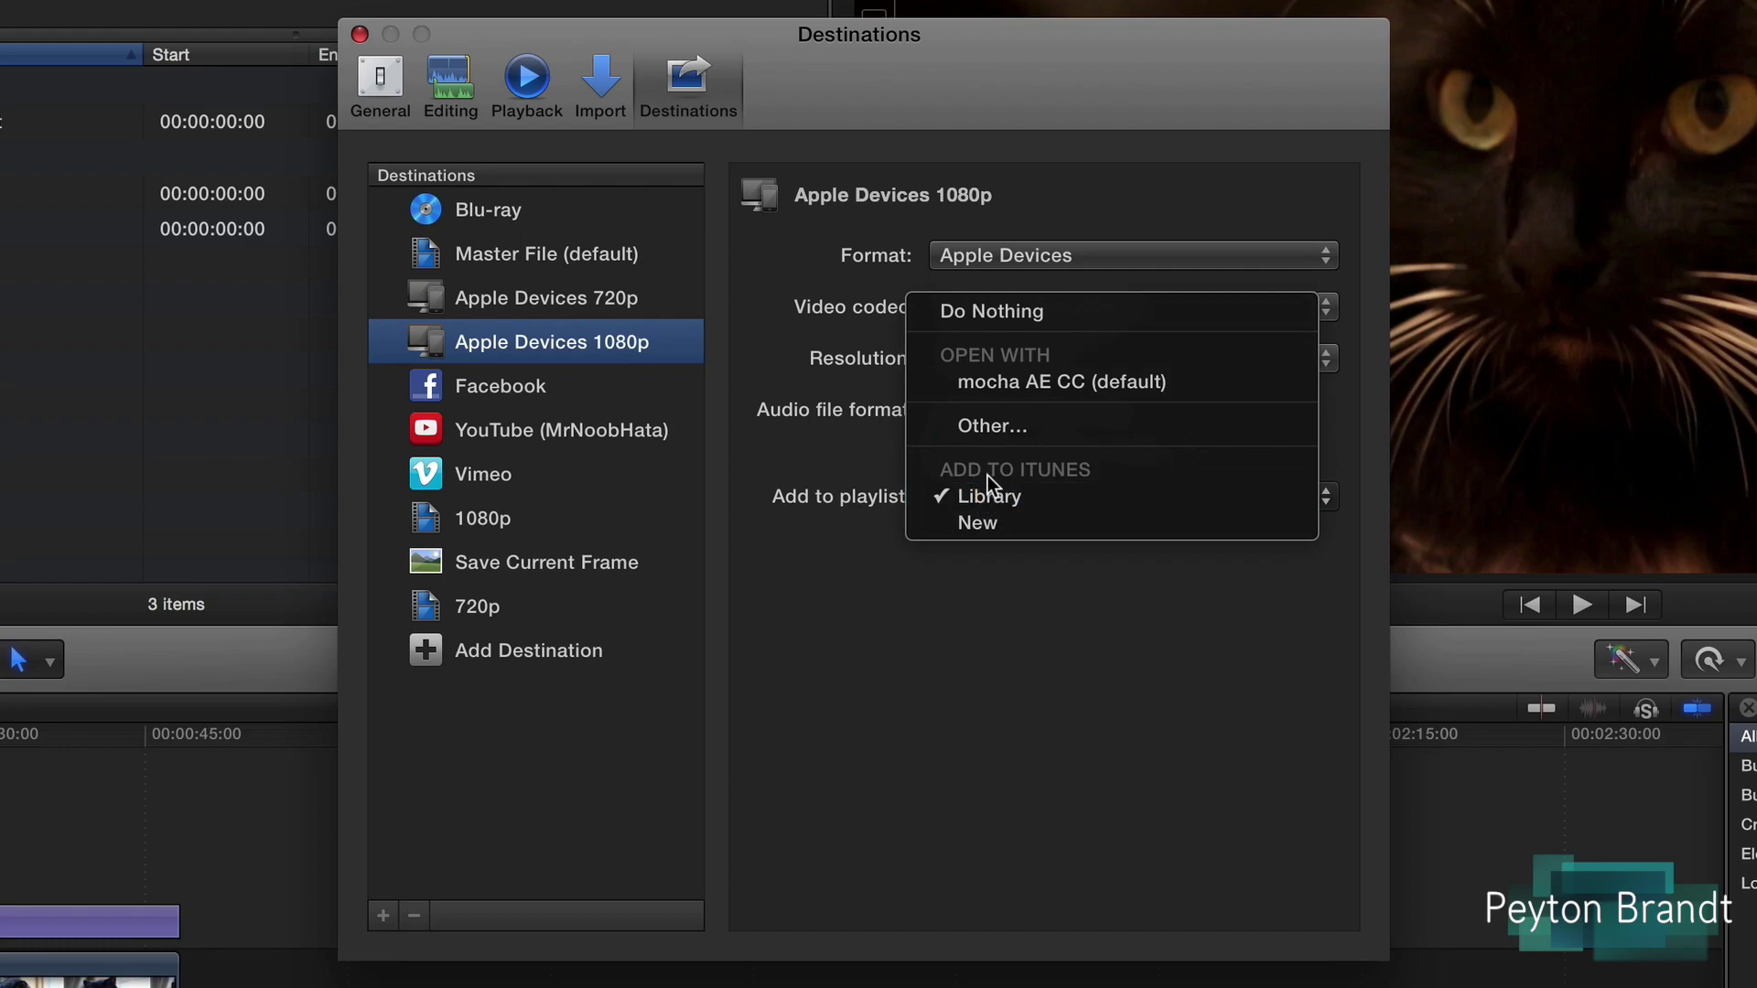
left_click(1032, 586)
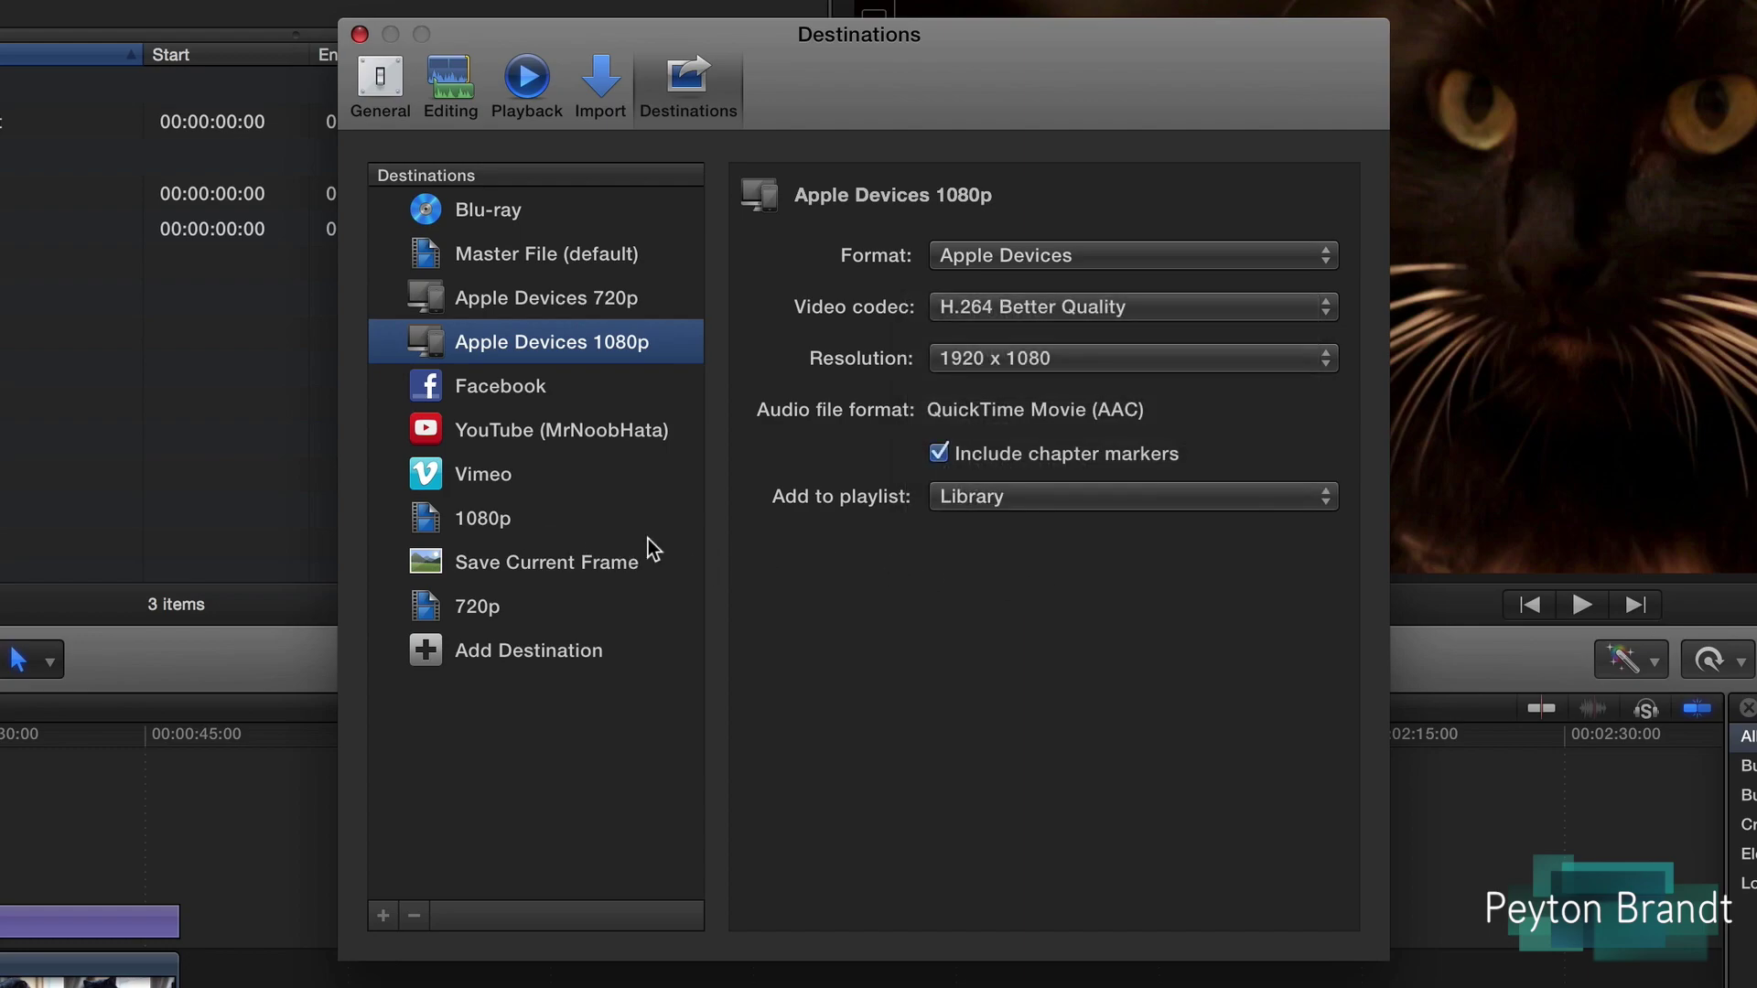
left_click(359, 34)
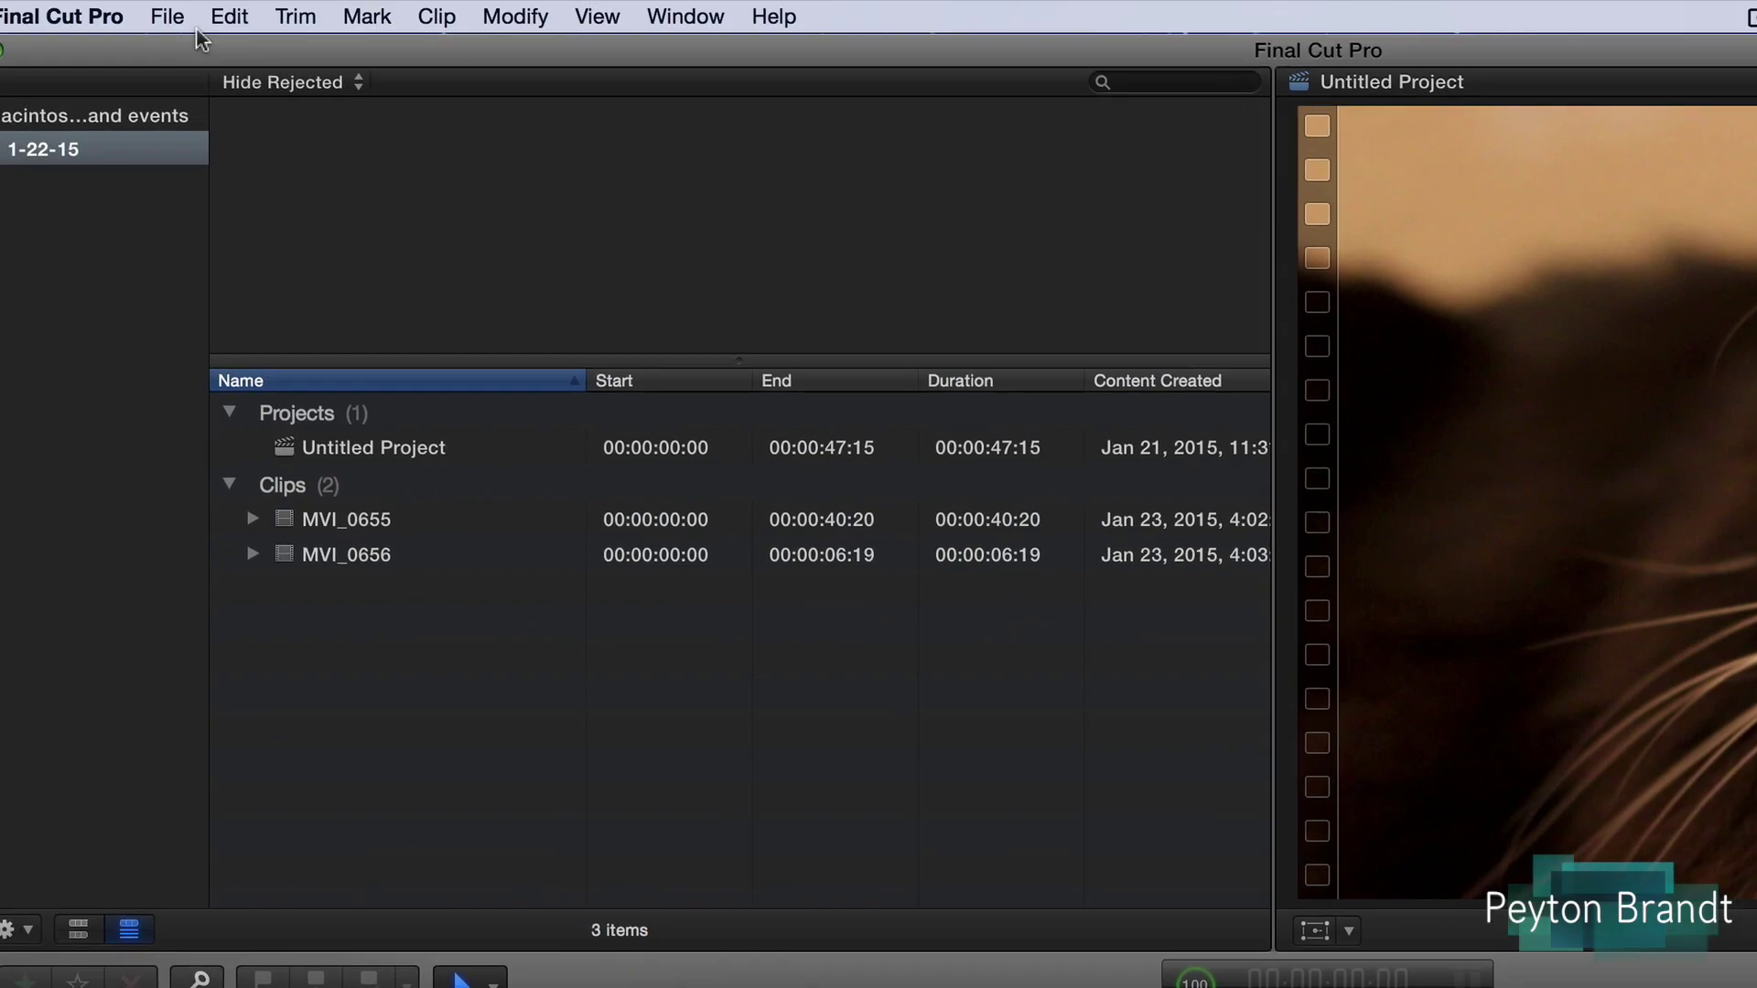
Share the project to 1080p and check its H.264 QuickTime settings before returning to Info
left_click(170, 16)
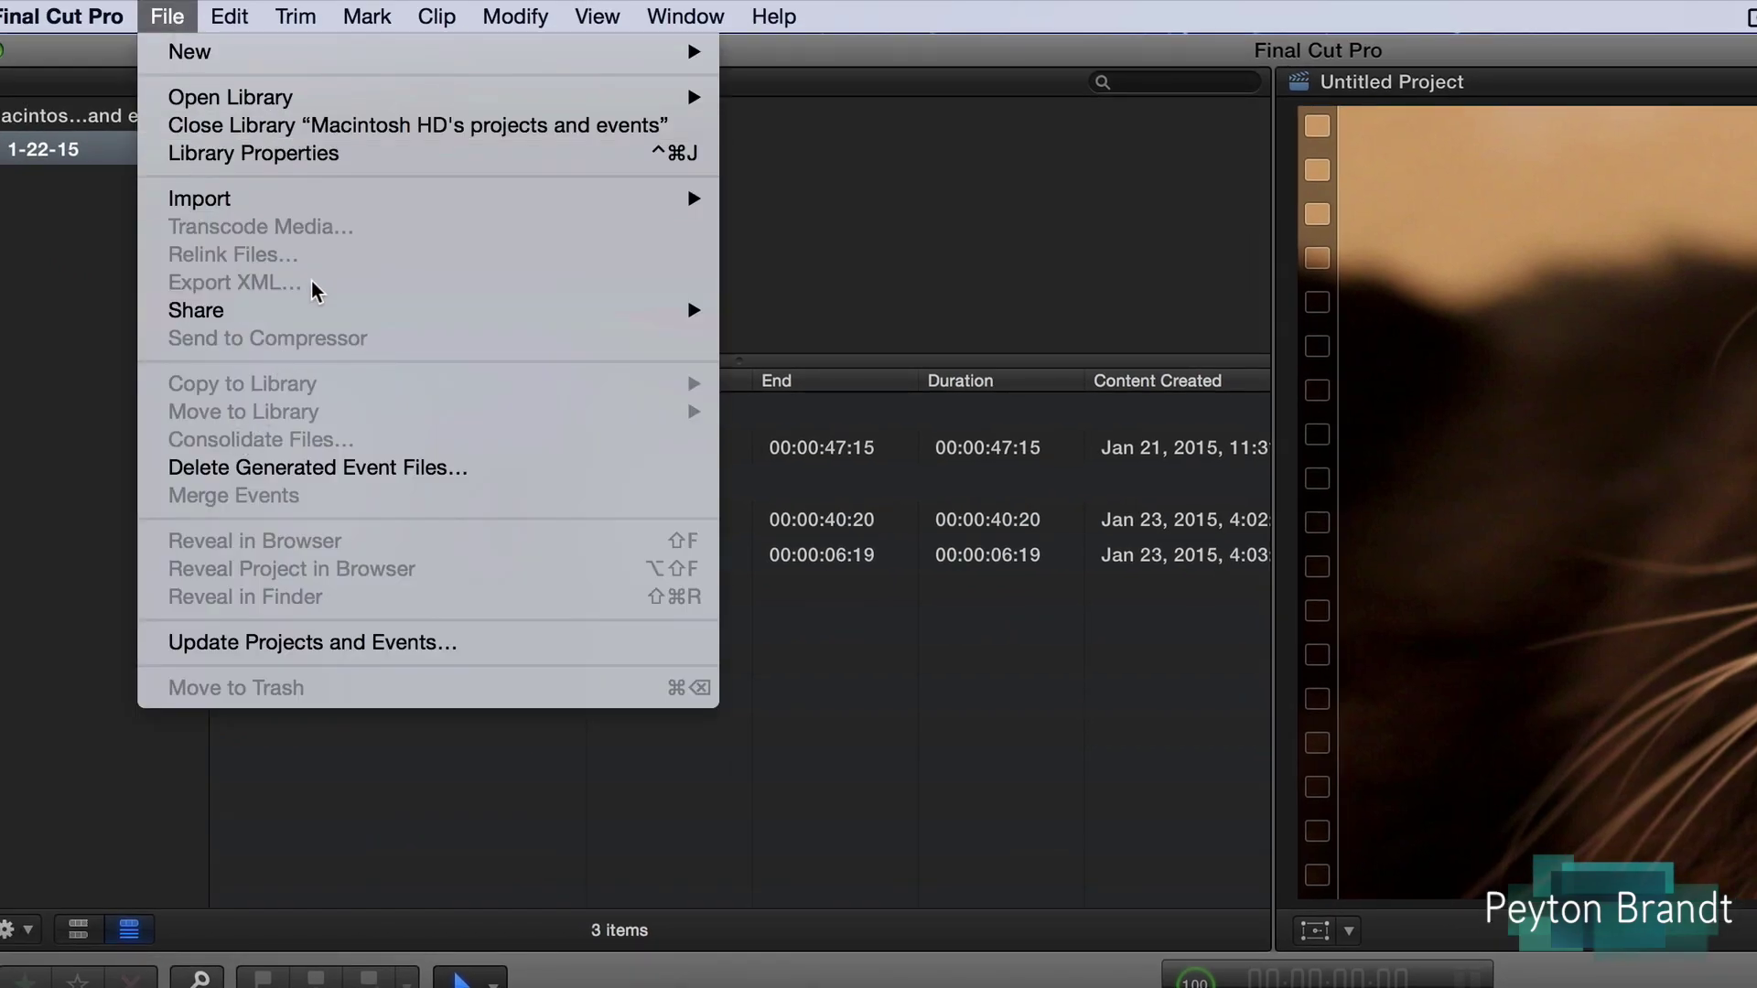
mouse_move(485, 311)
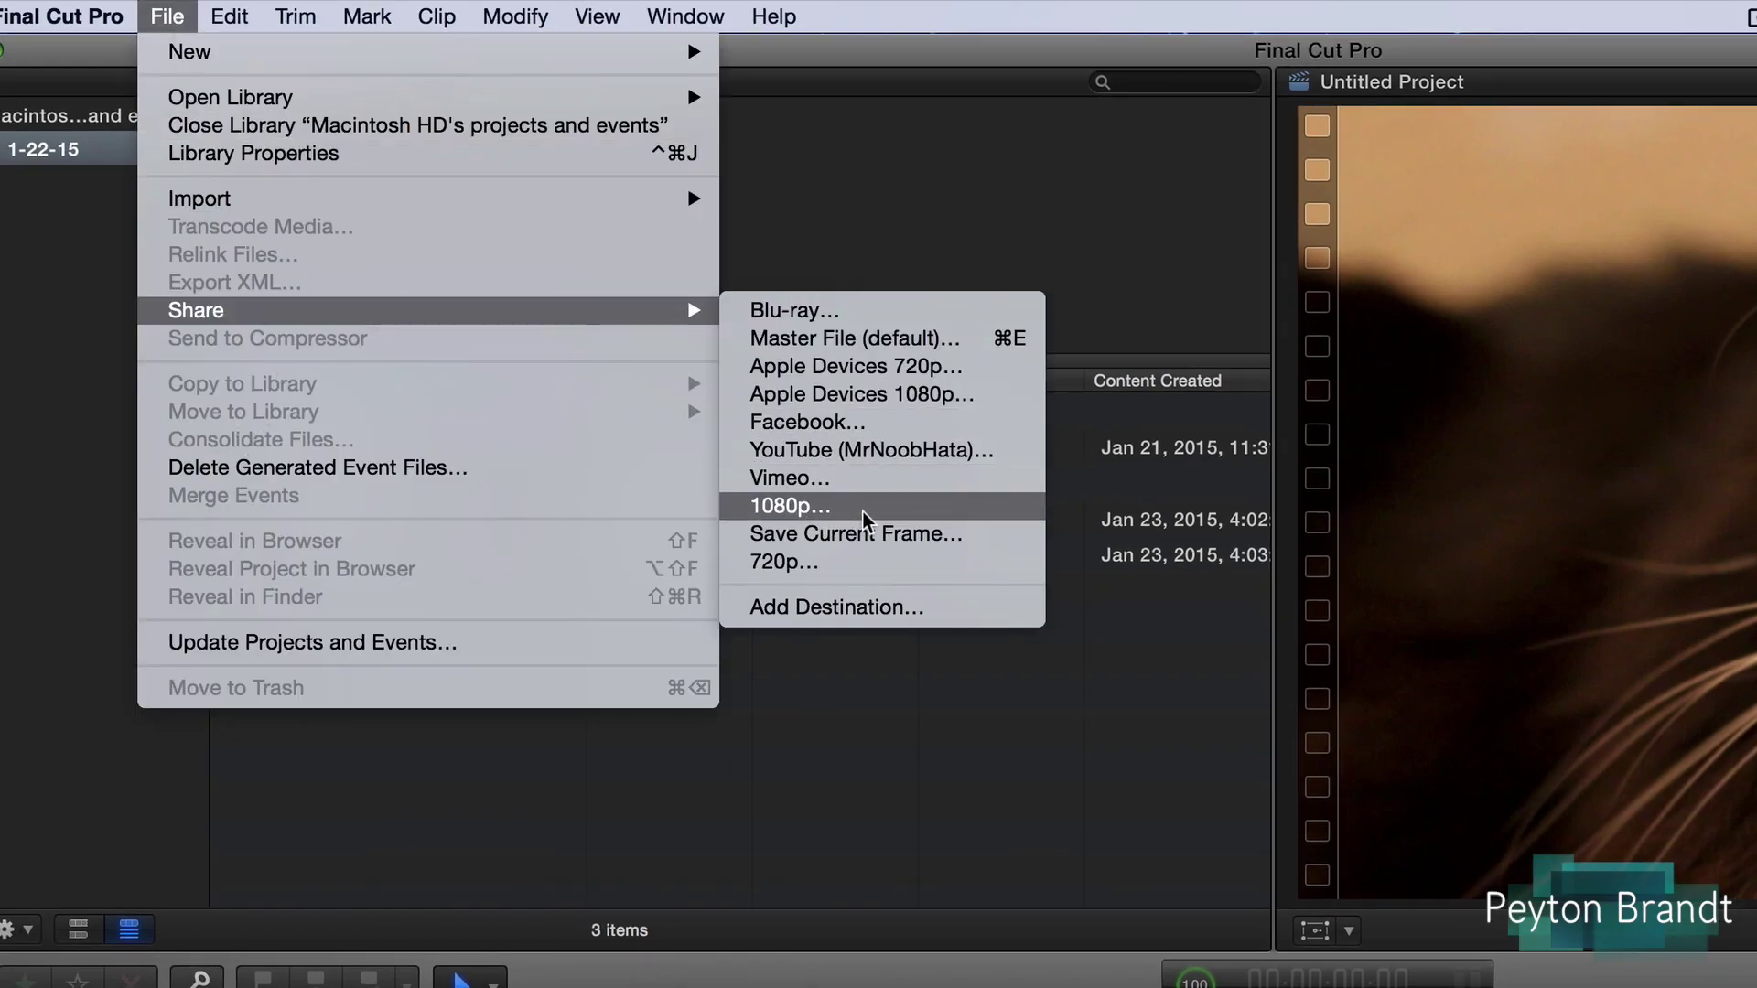
left_click(810, 506)
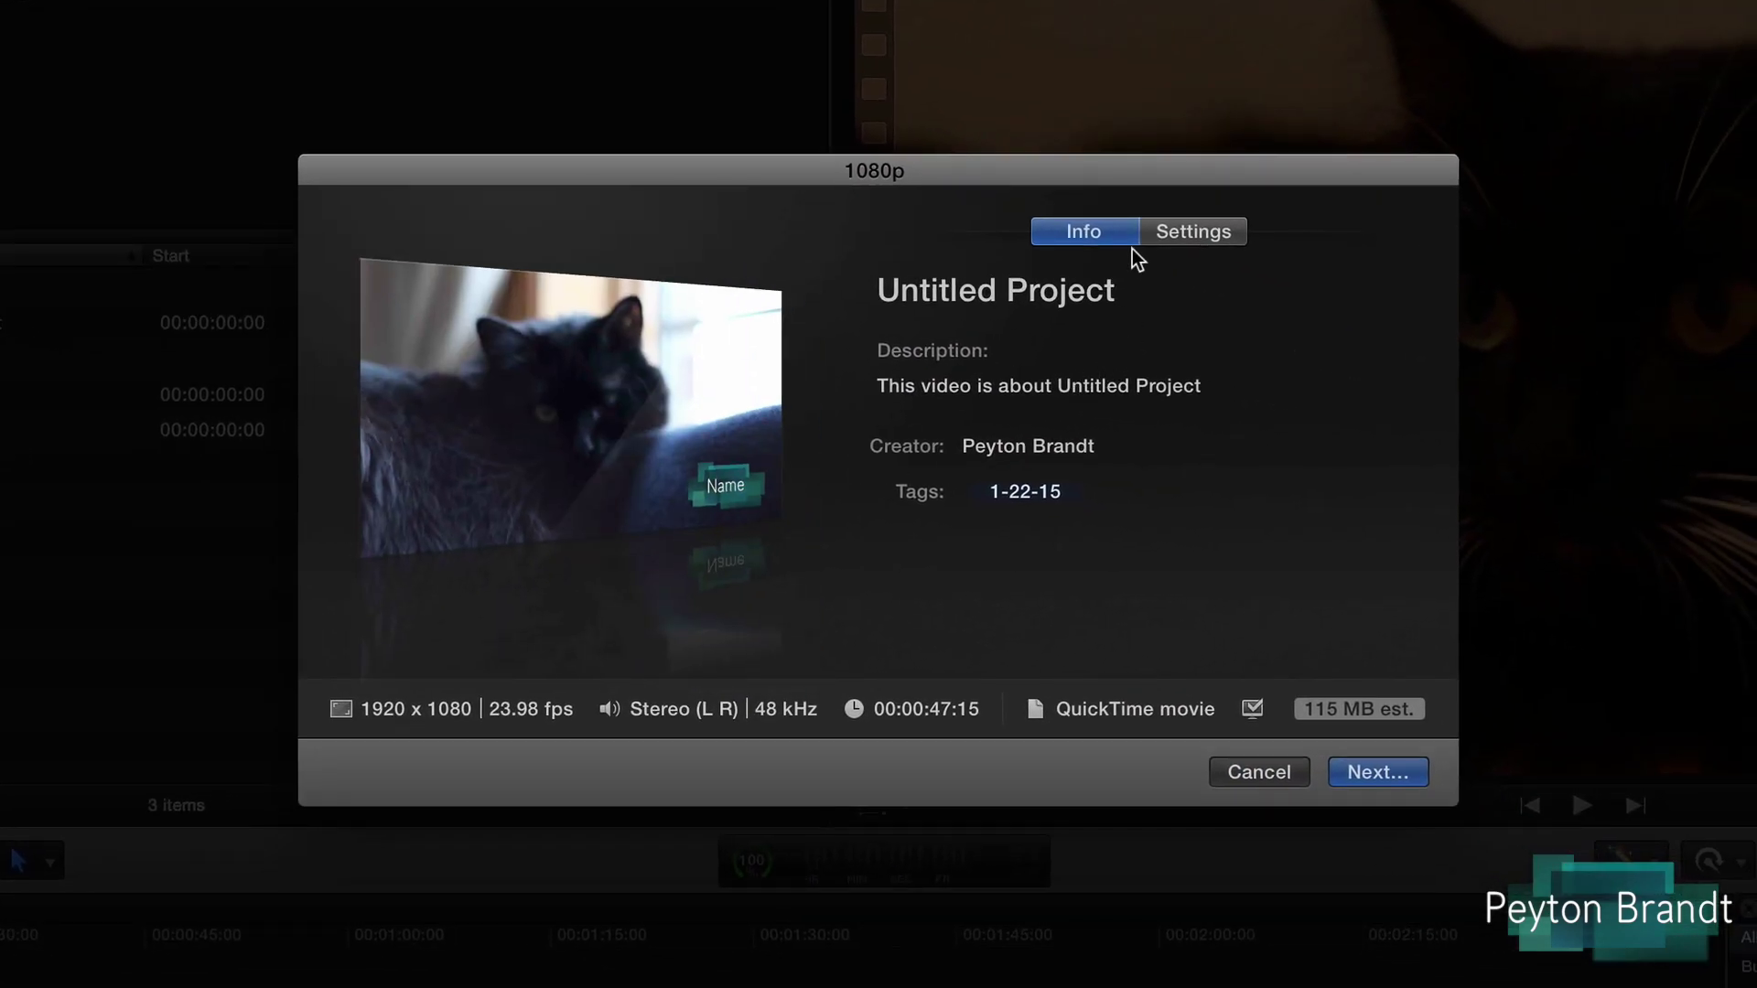
left_click(1164, 235)
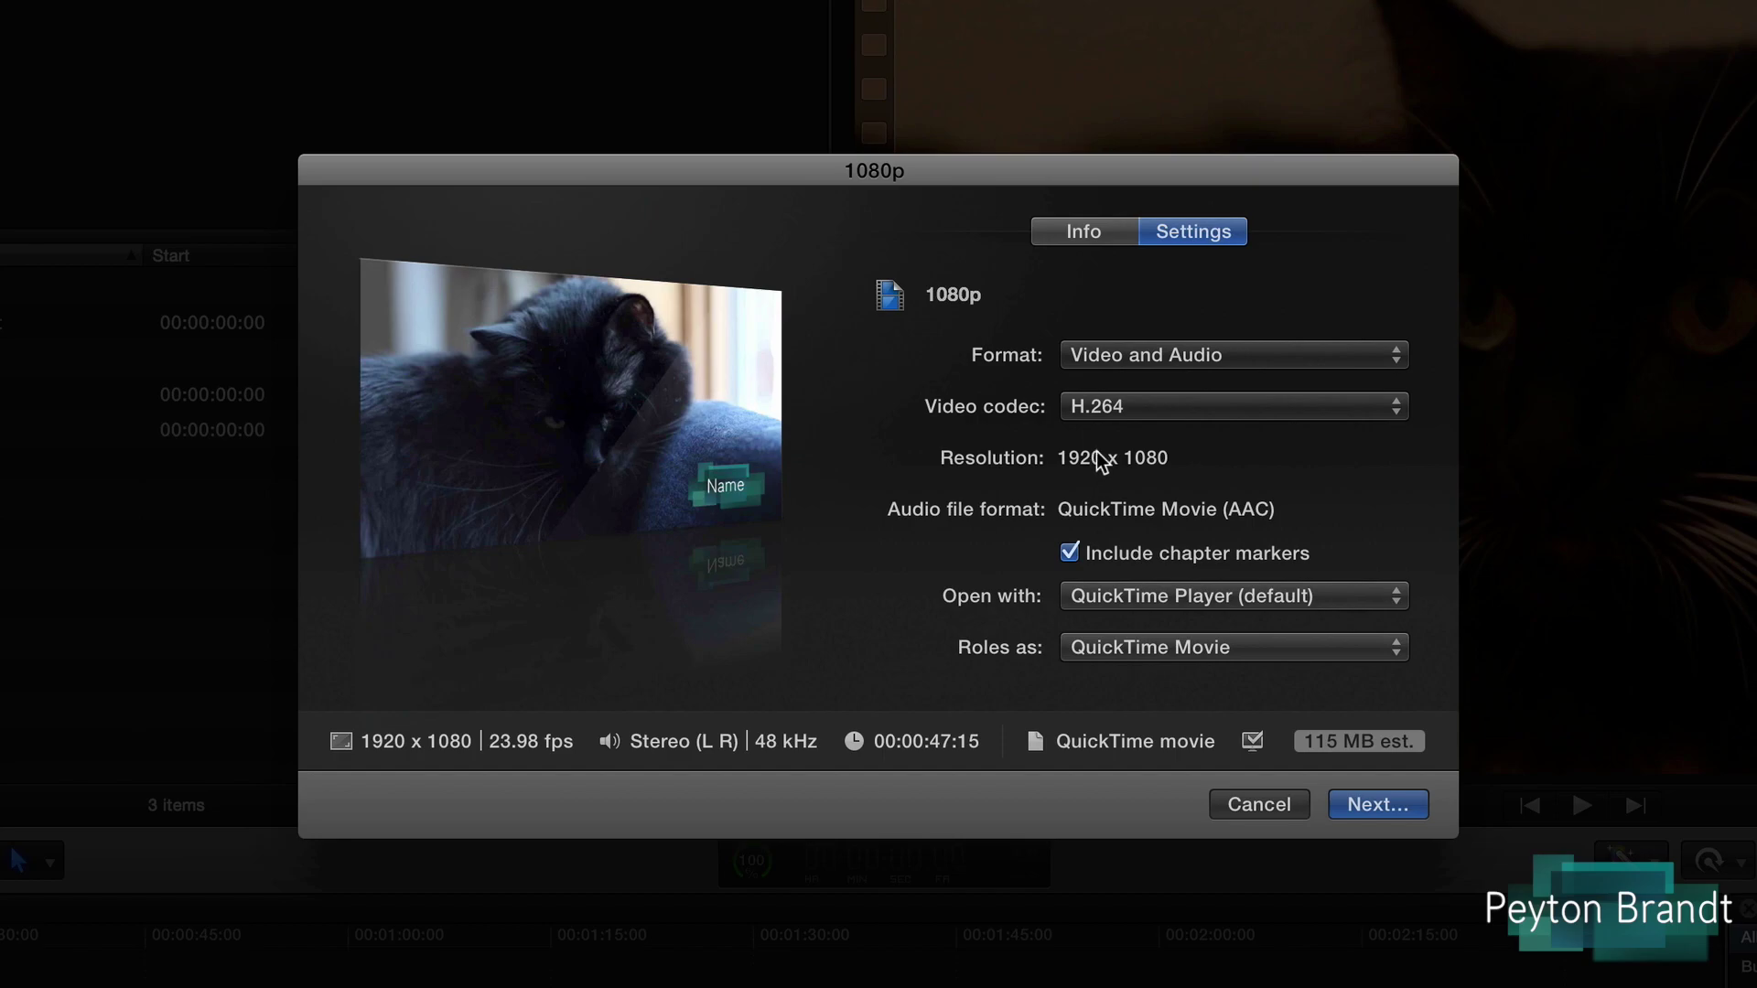
left_click(1078, 234)
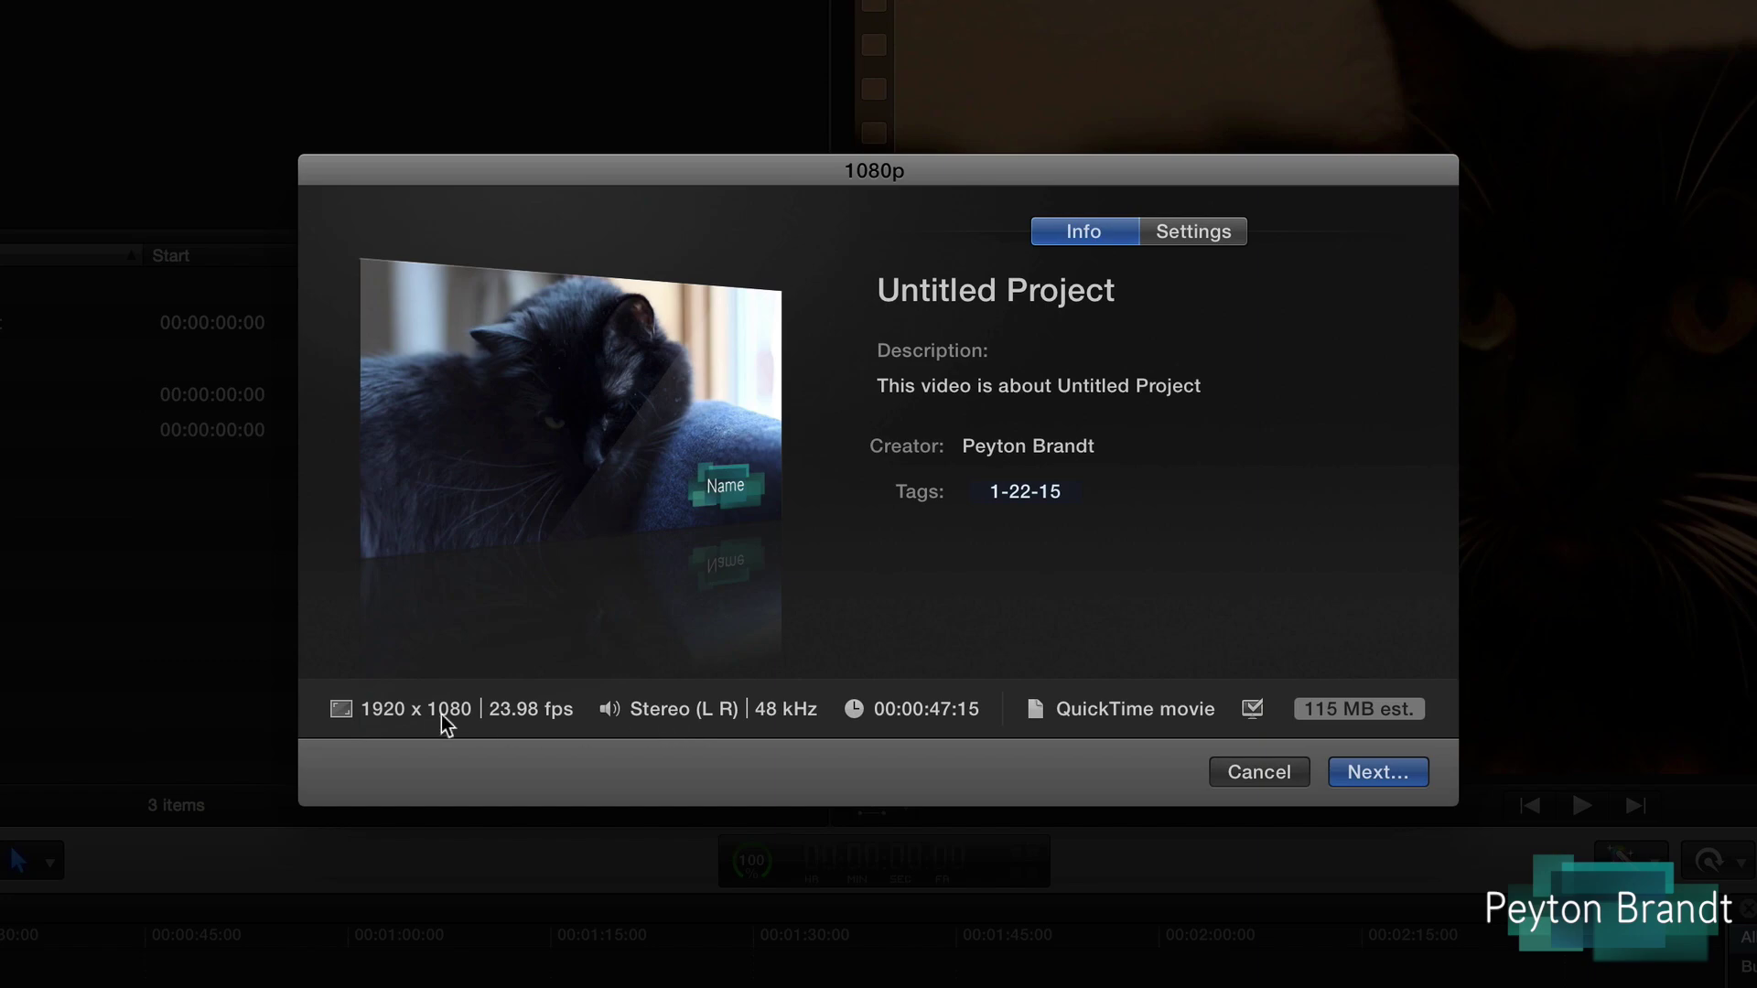
Save the 1080p export as 'Cats' on the Desktop to start rendering
left_click(1361, 771)
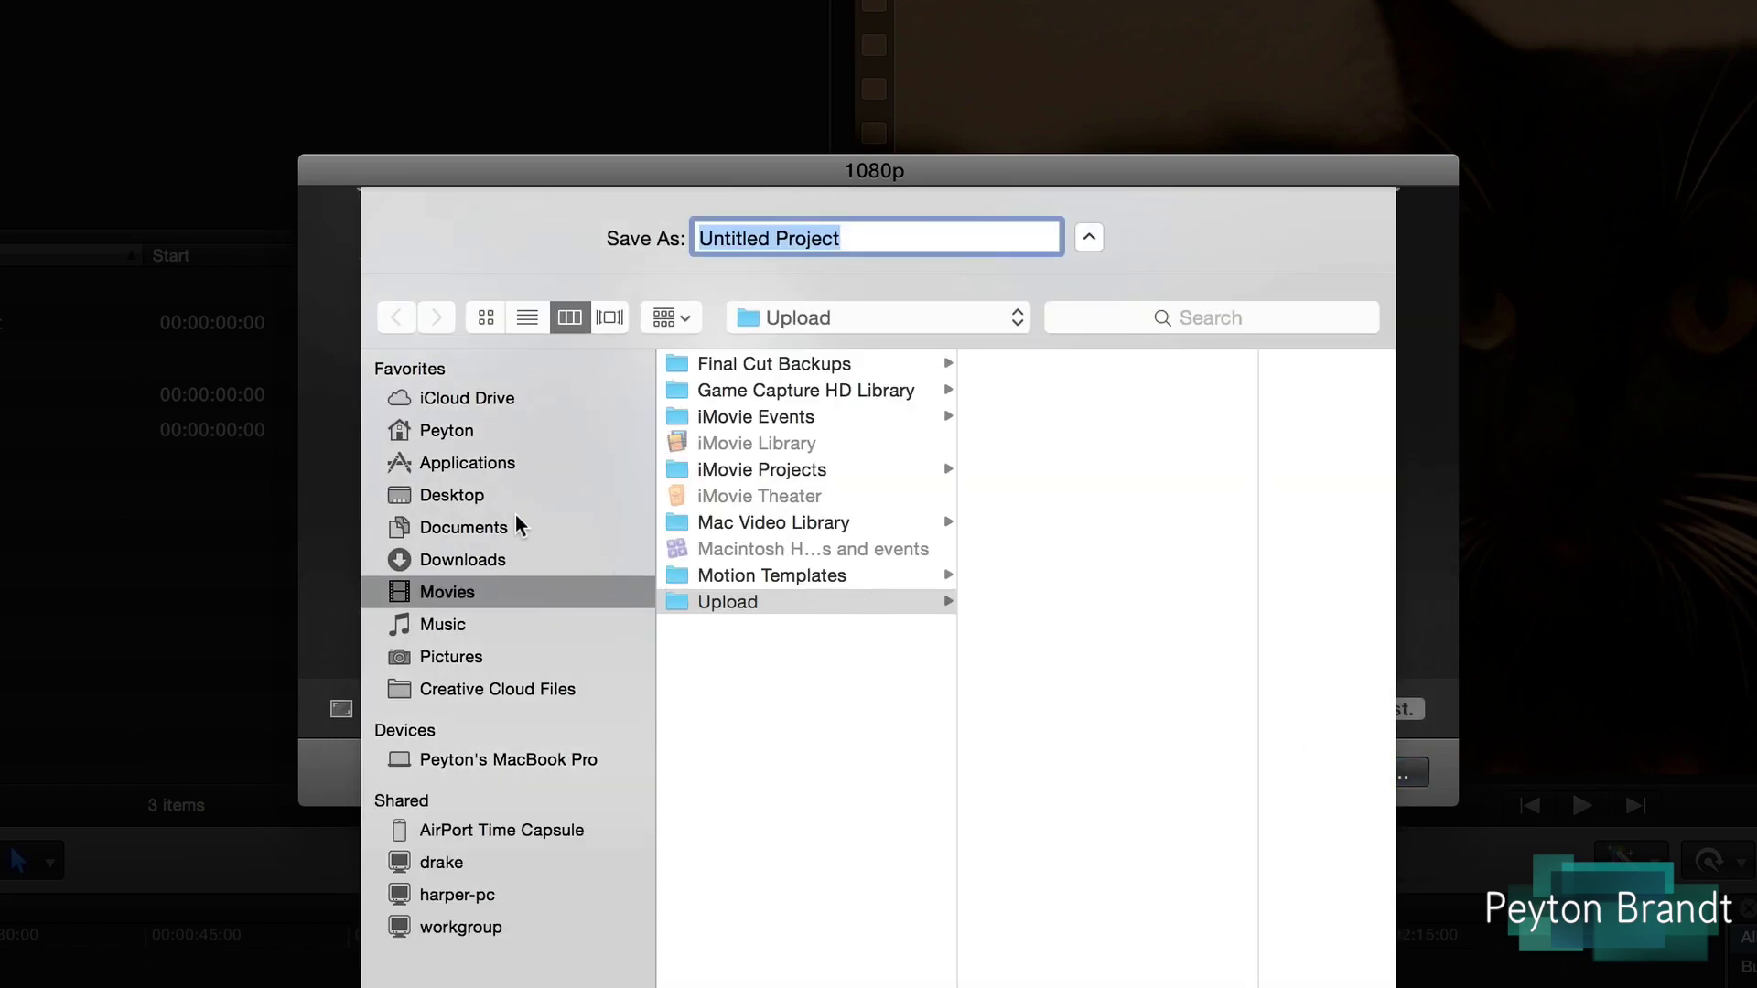
left_click(485, 495)
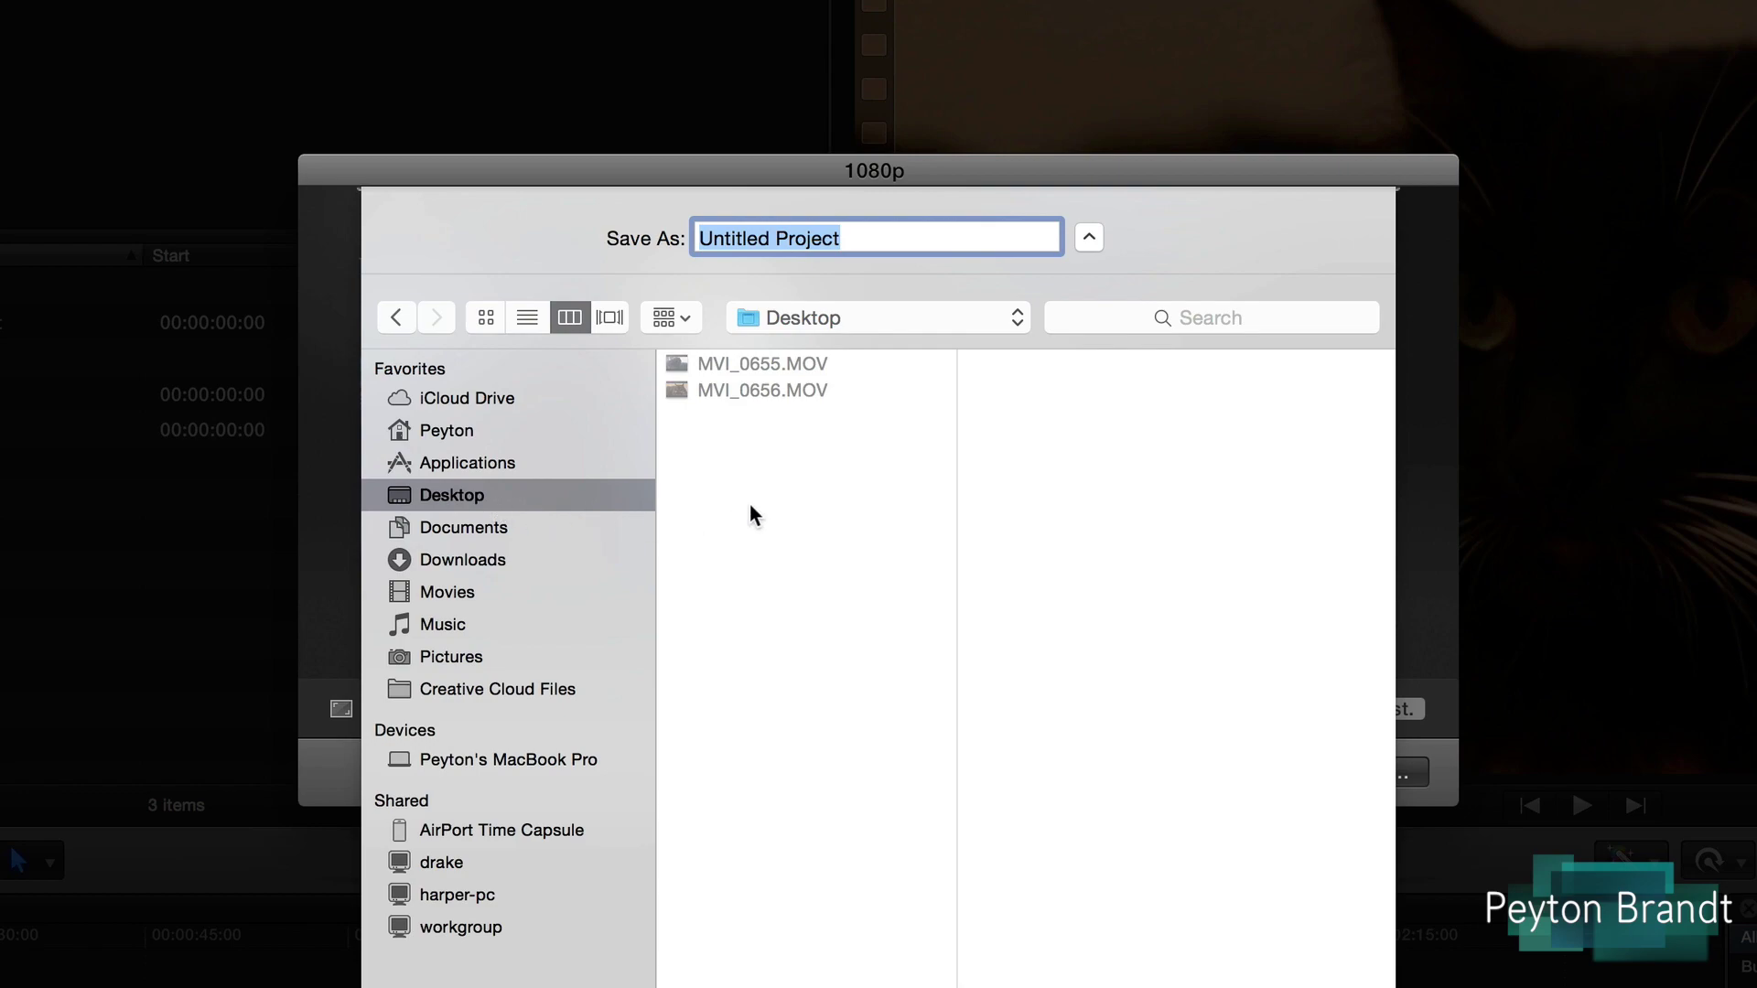
type("Cats")
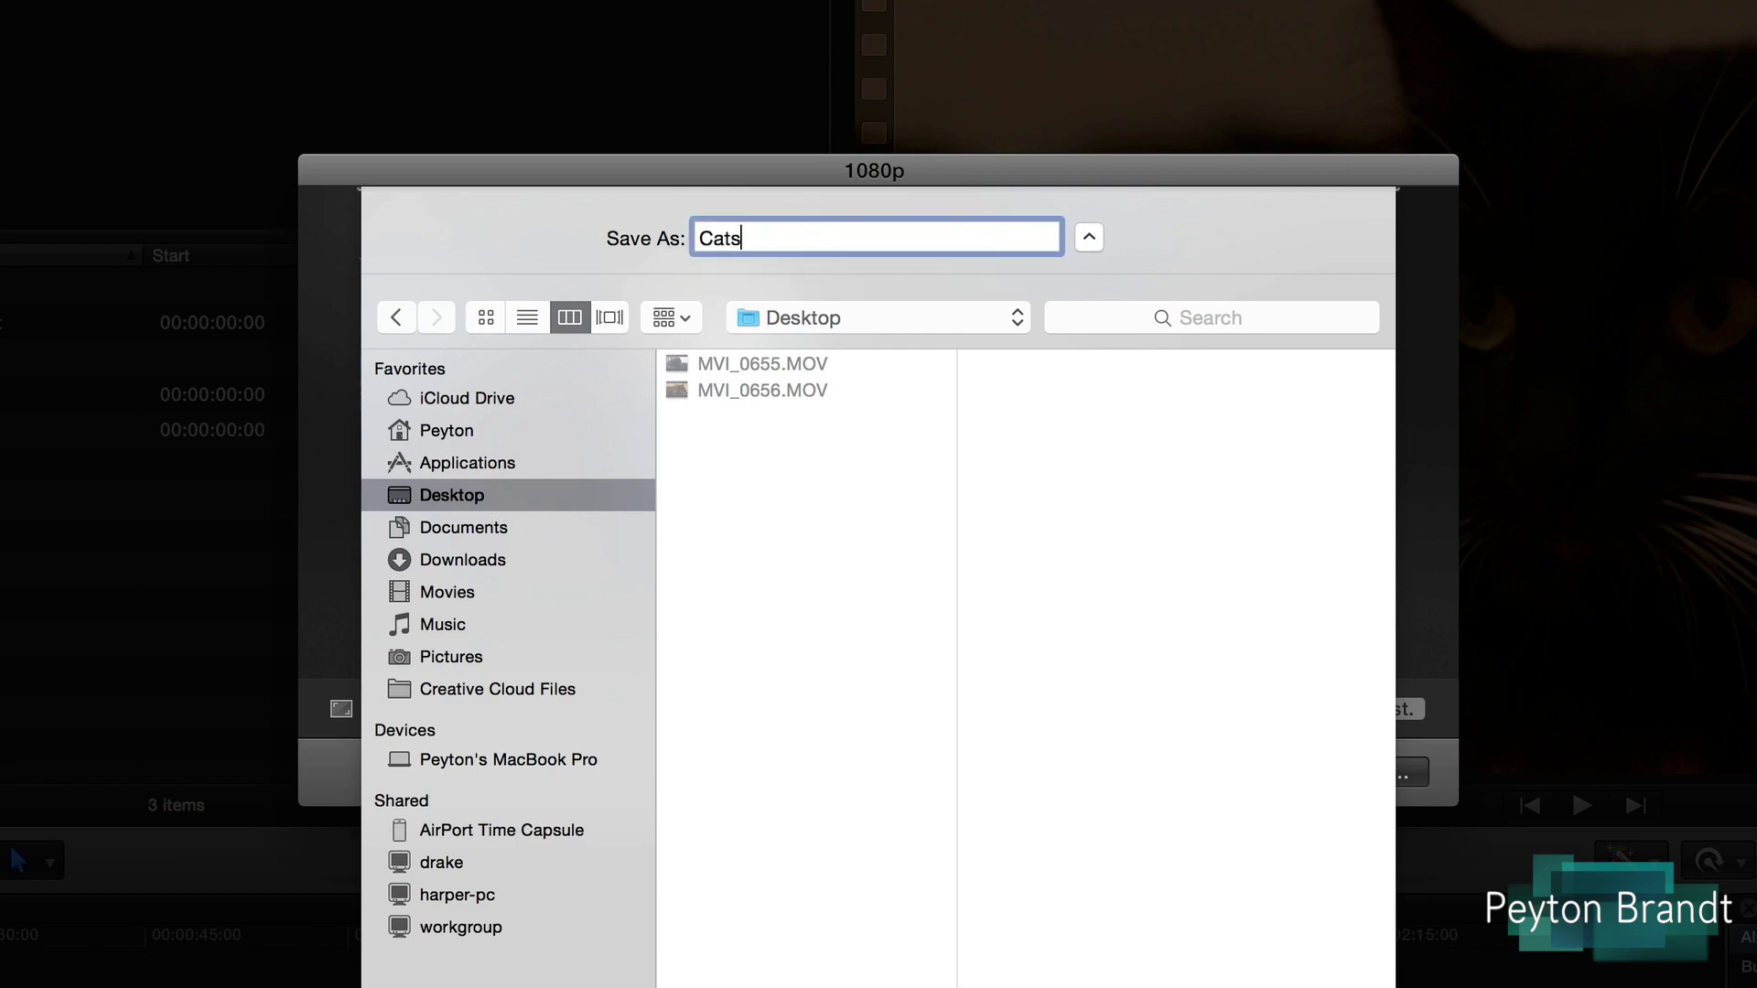
key("Return")
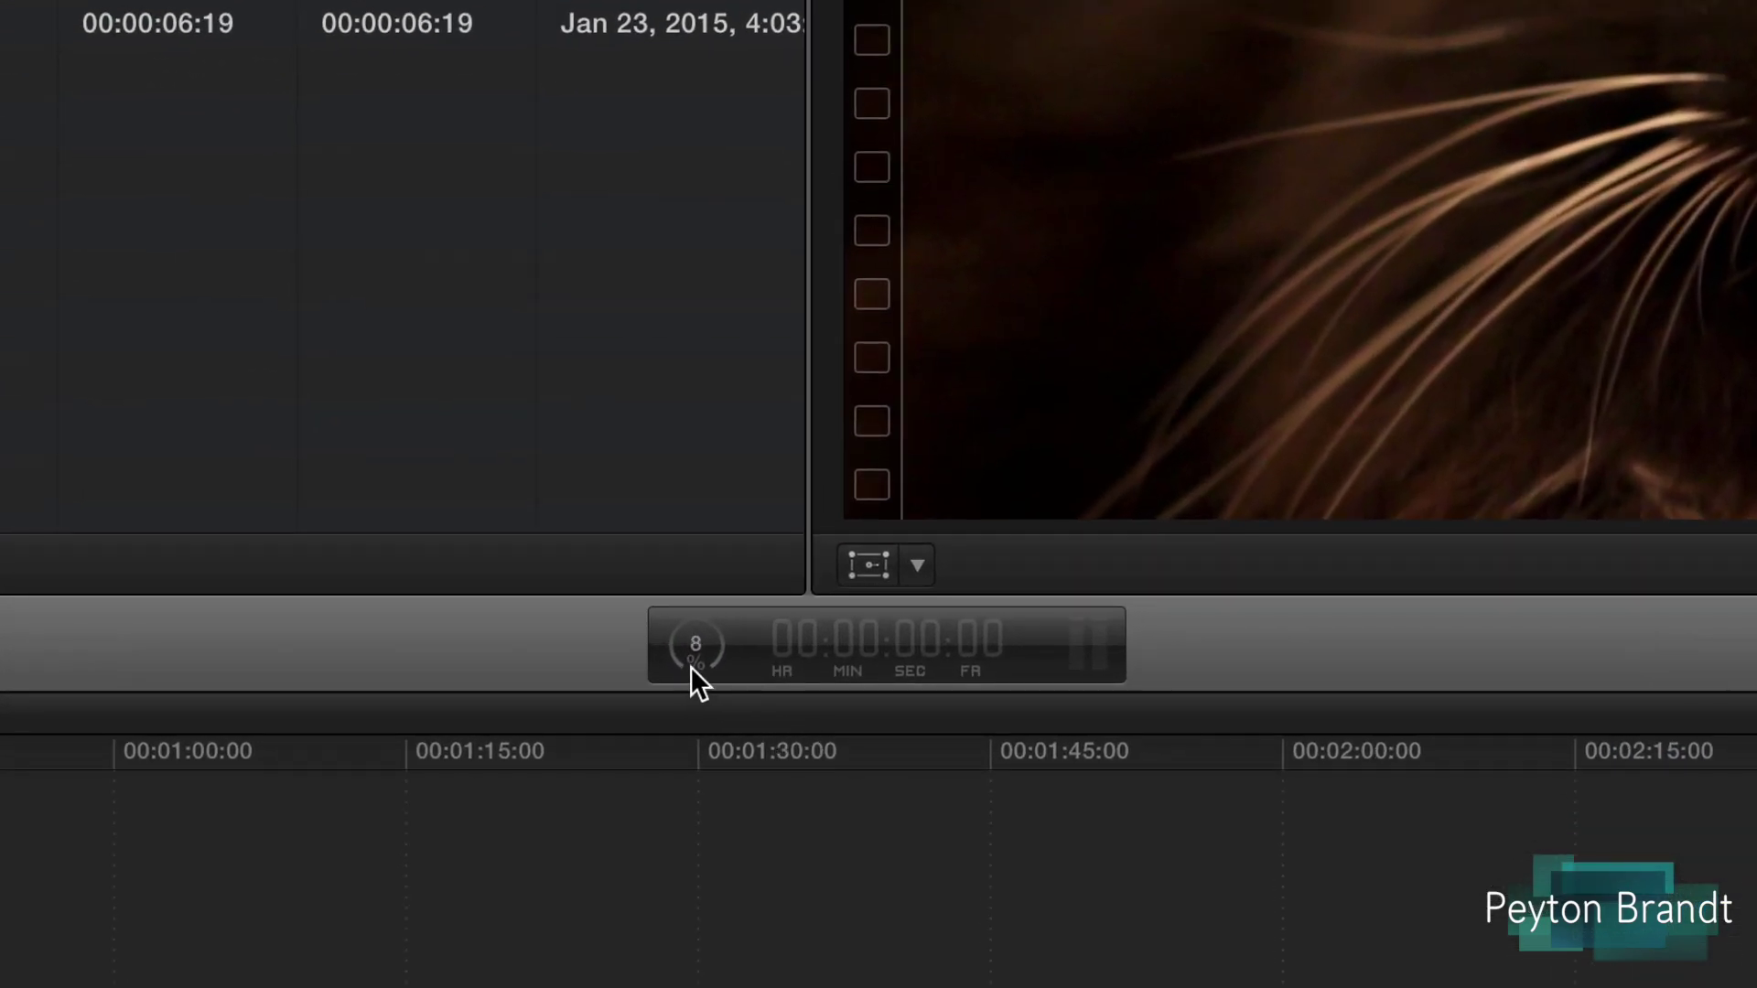
Watch the Cats export finish in Background Tasks, quit QuickTime Player, and close Background Tasks
left_click(694, 657)
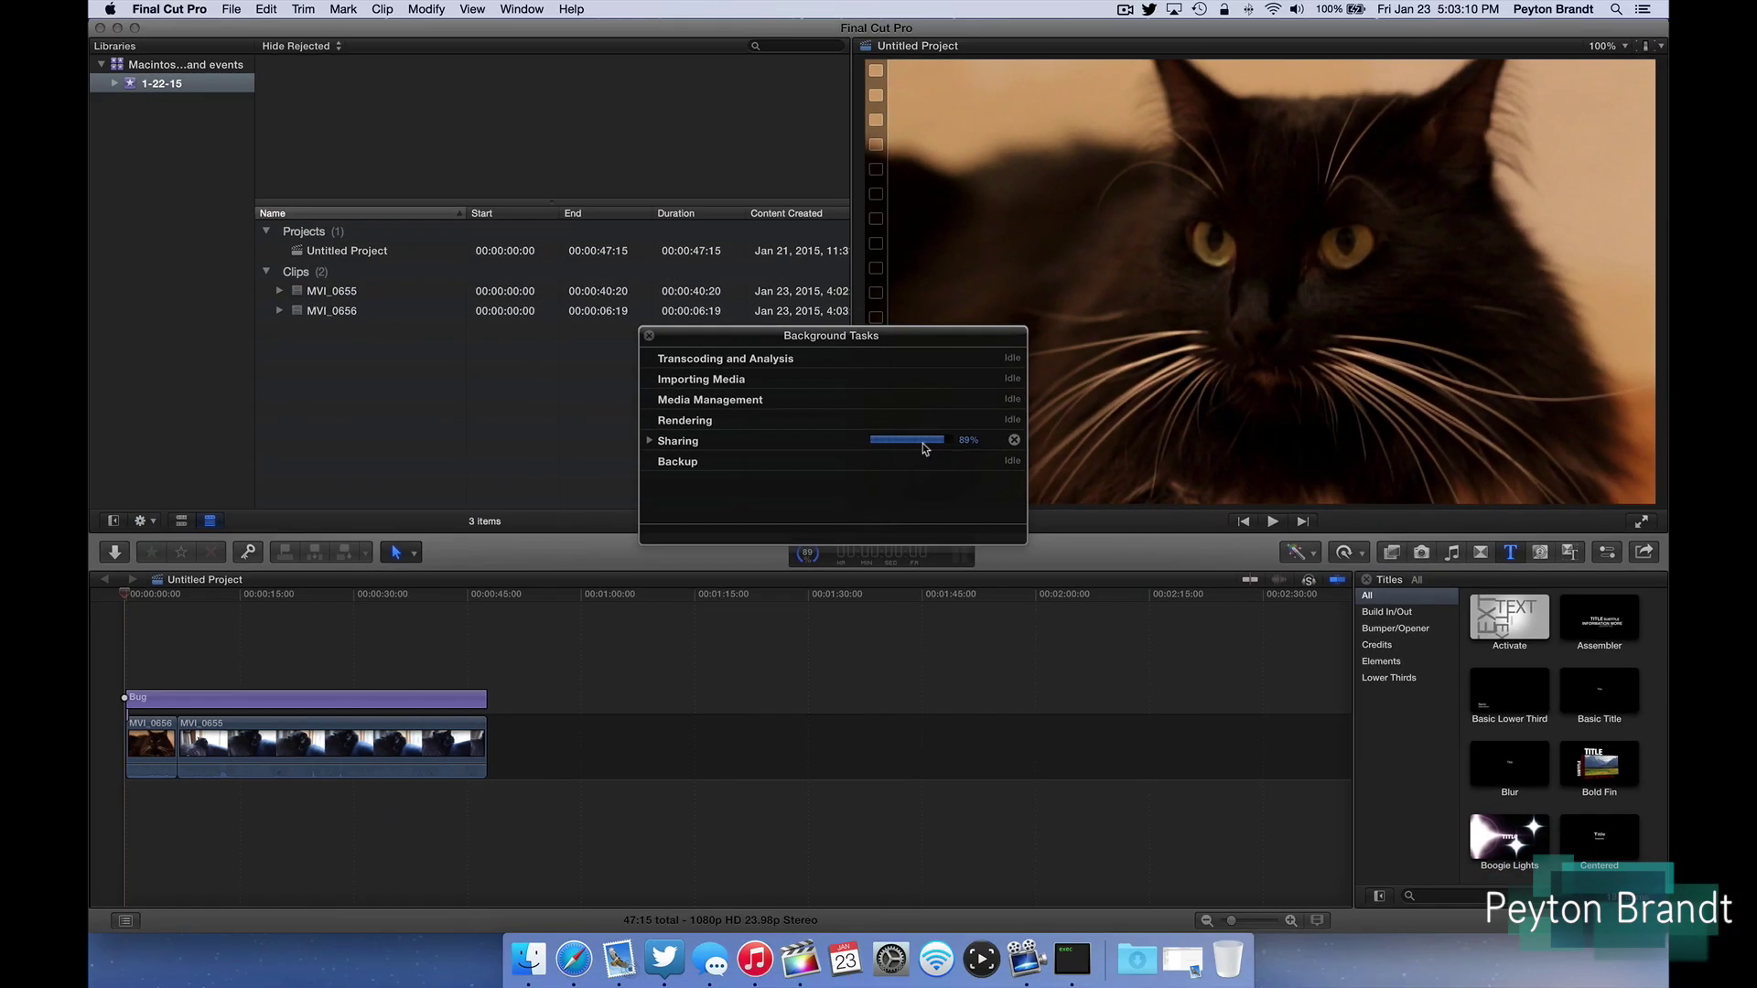
key("super+9")
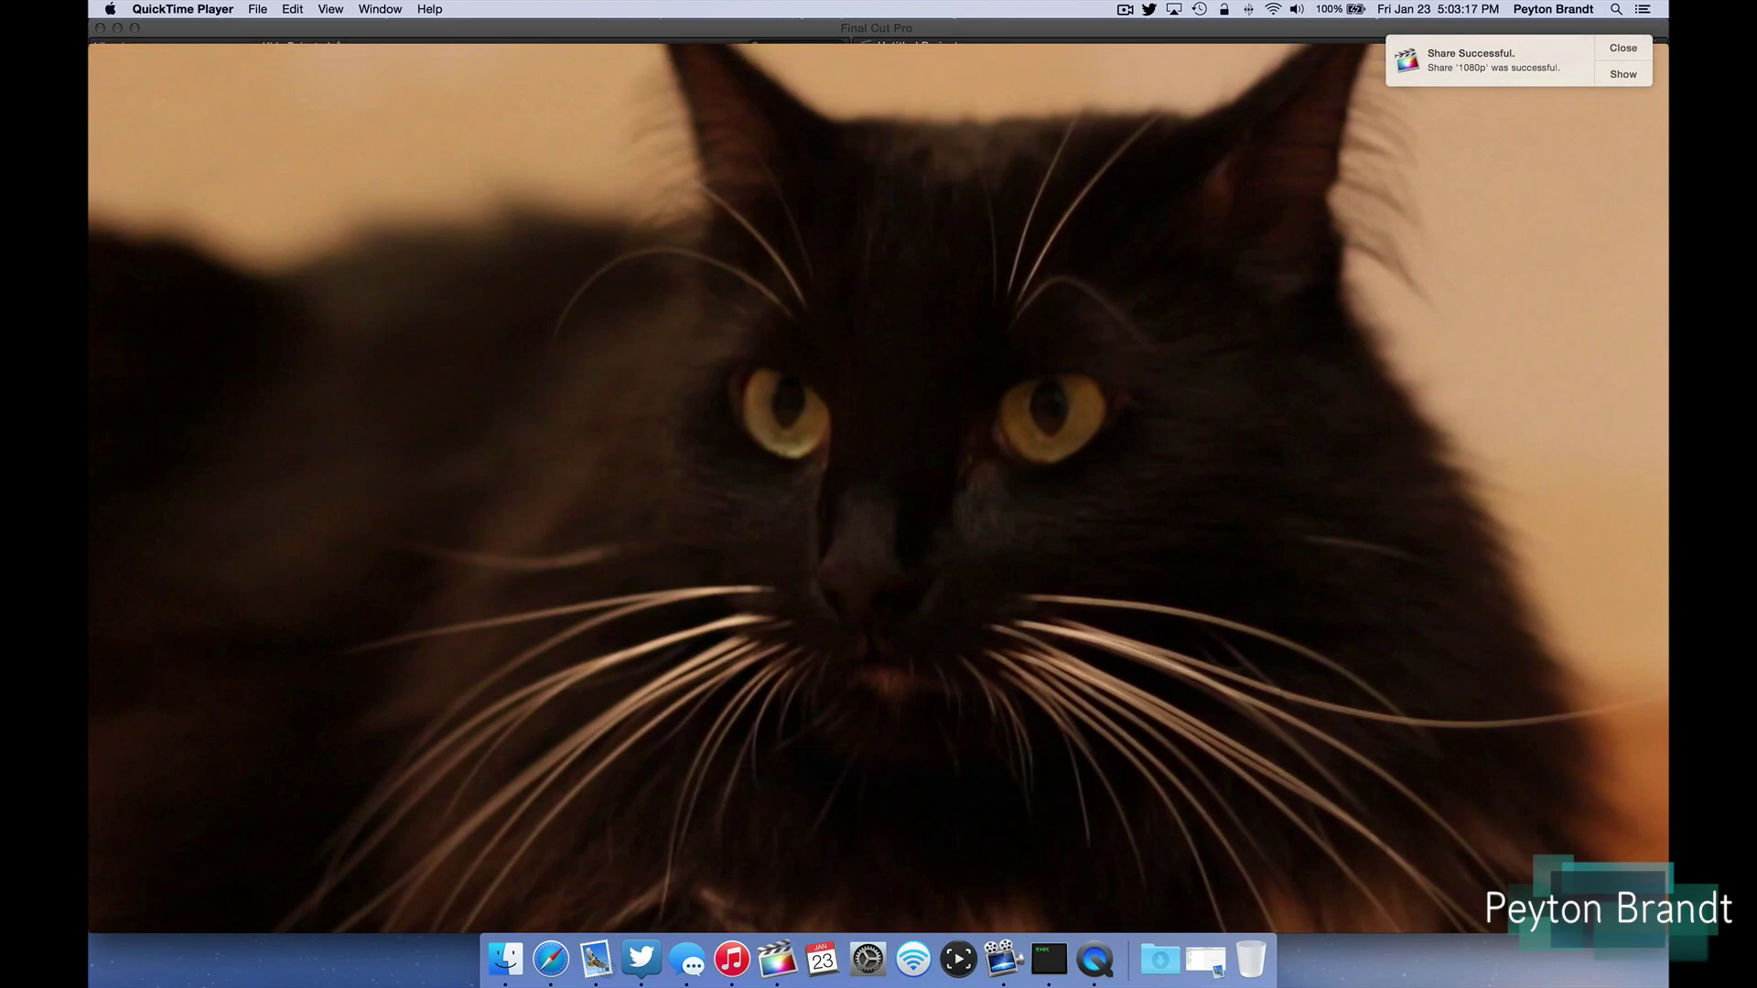
key("super+q")
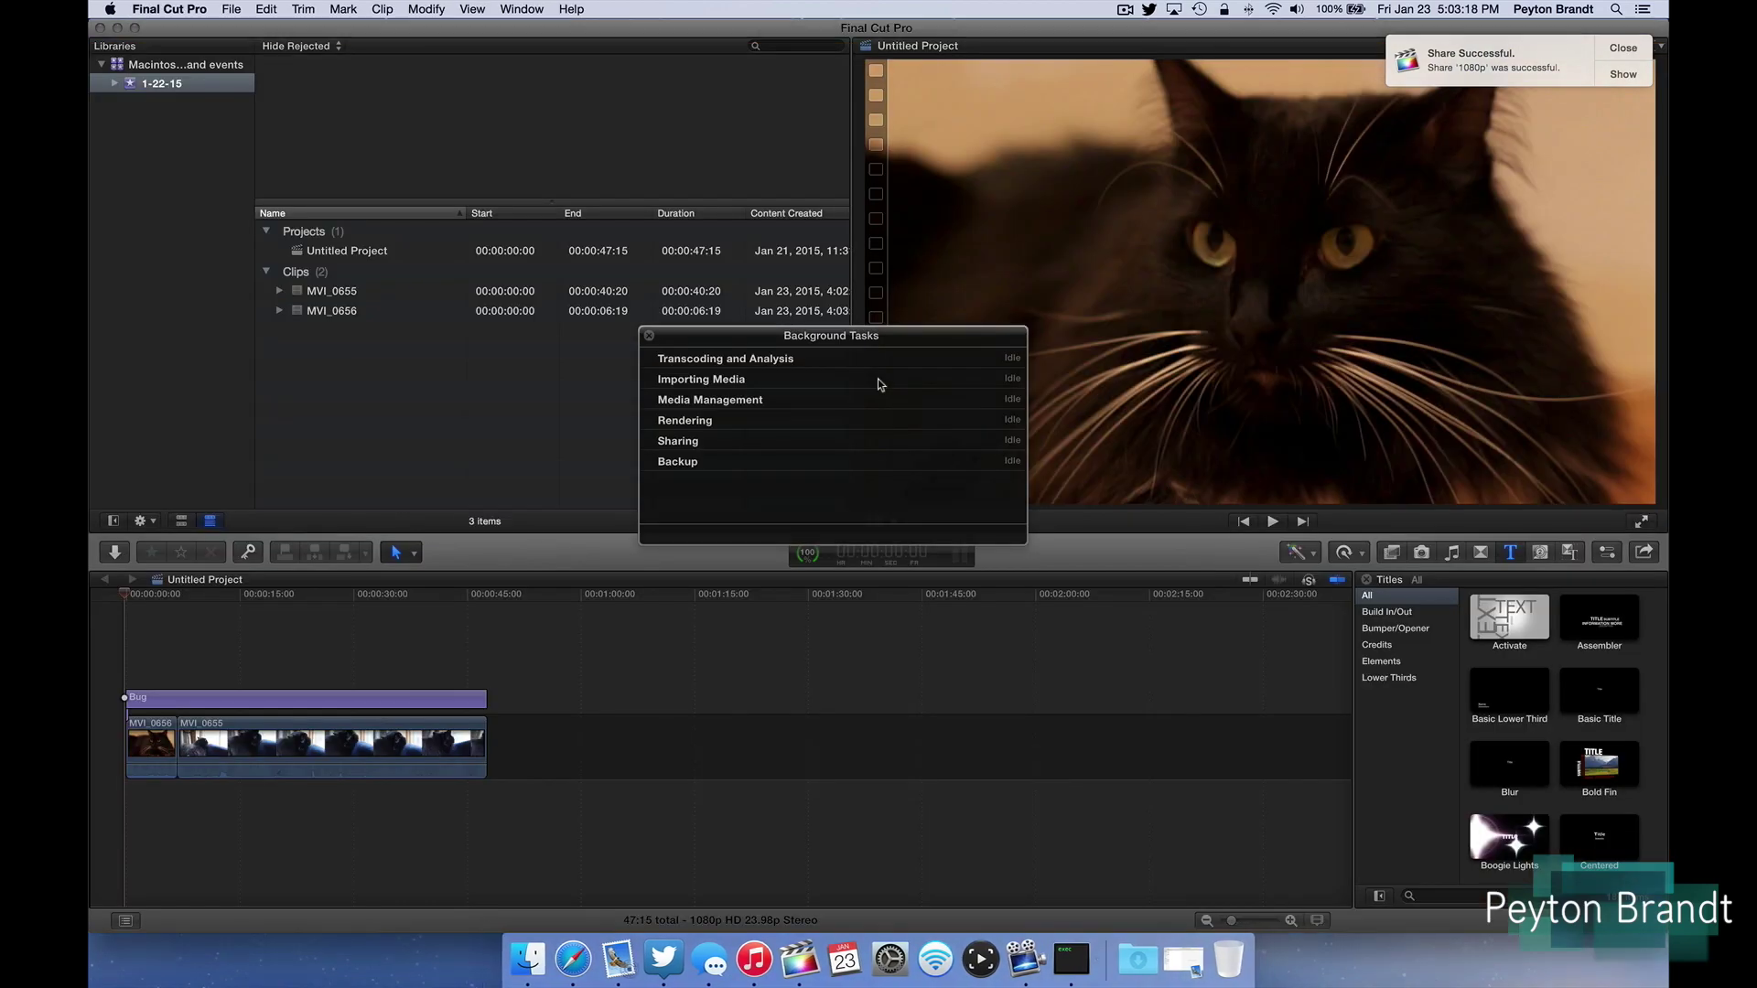
left_click(648, 335)
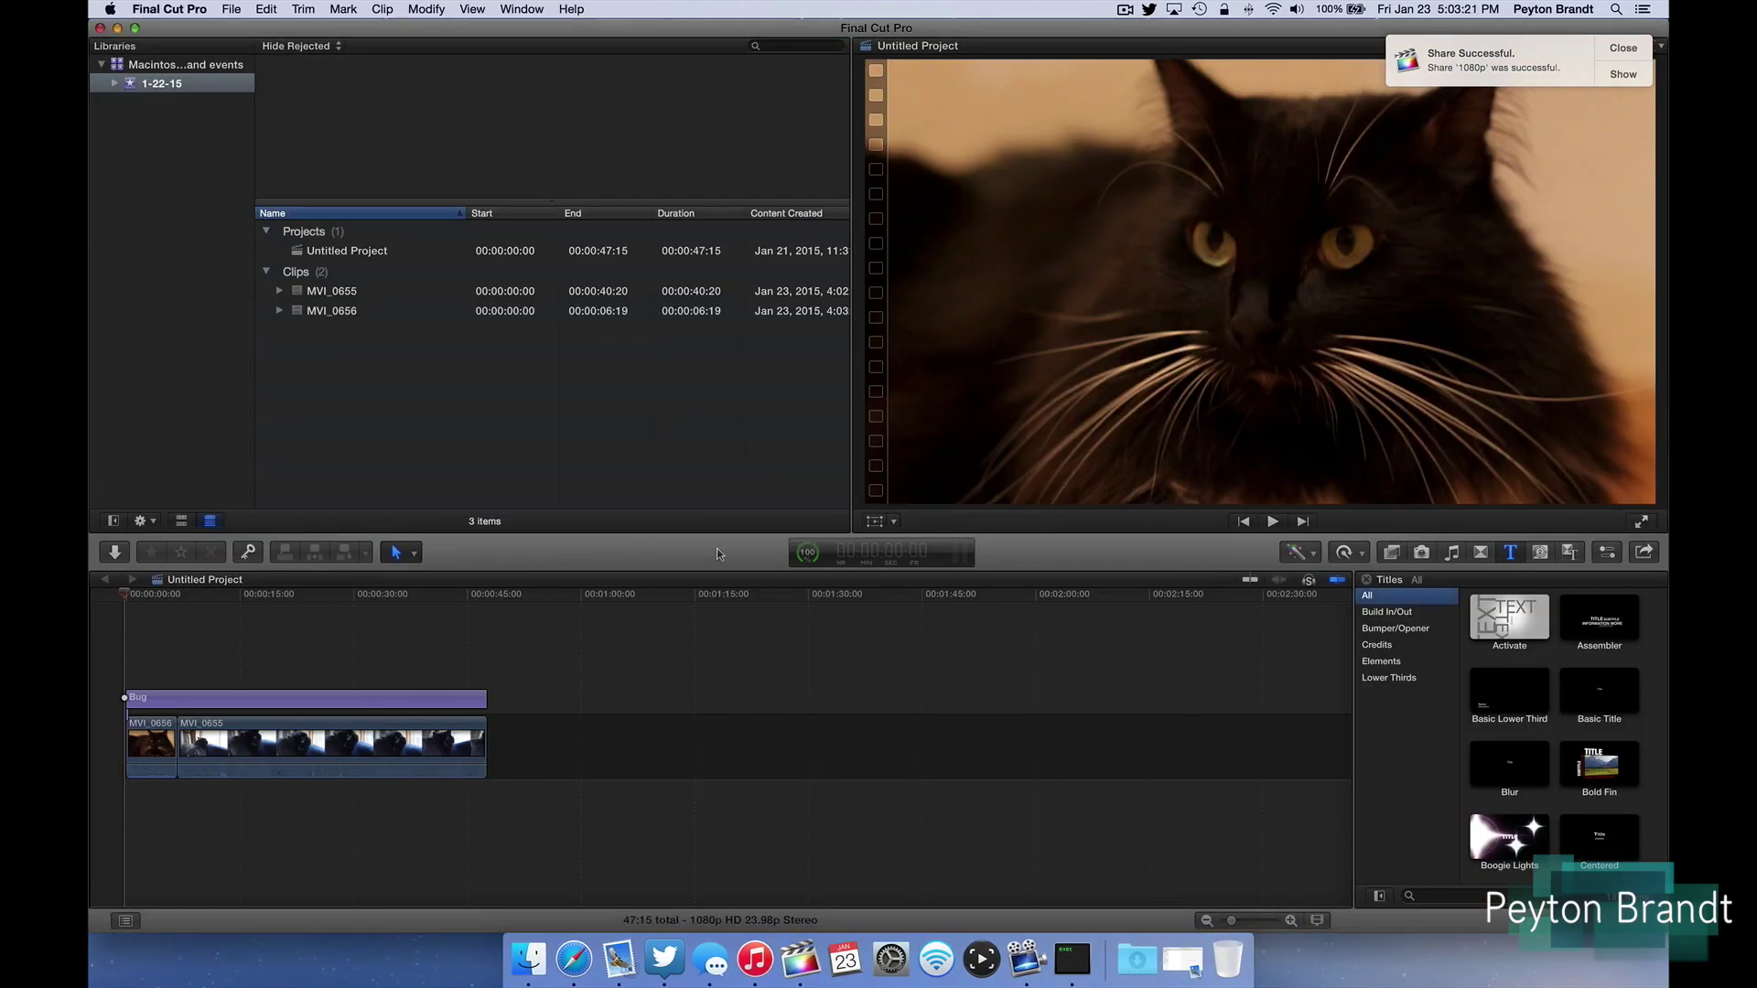